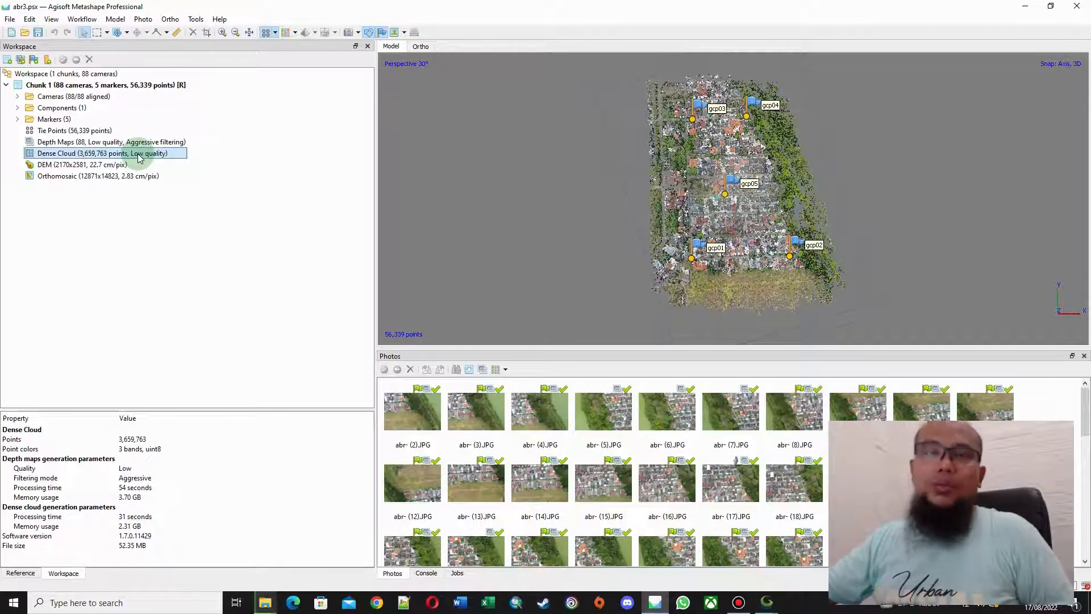
Start exporting the dense cloud and create a new folder named las inside PELATIHAN_DPA_dataset/04.export as its destination.
{"action": "right_click", "coordinate": [138, 158]}
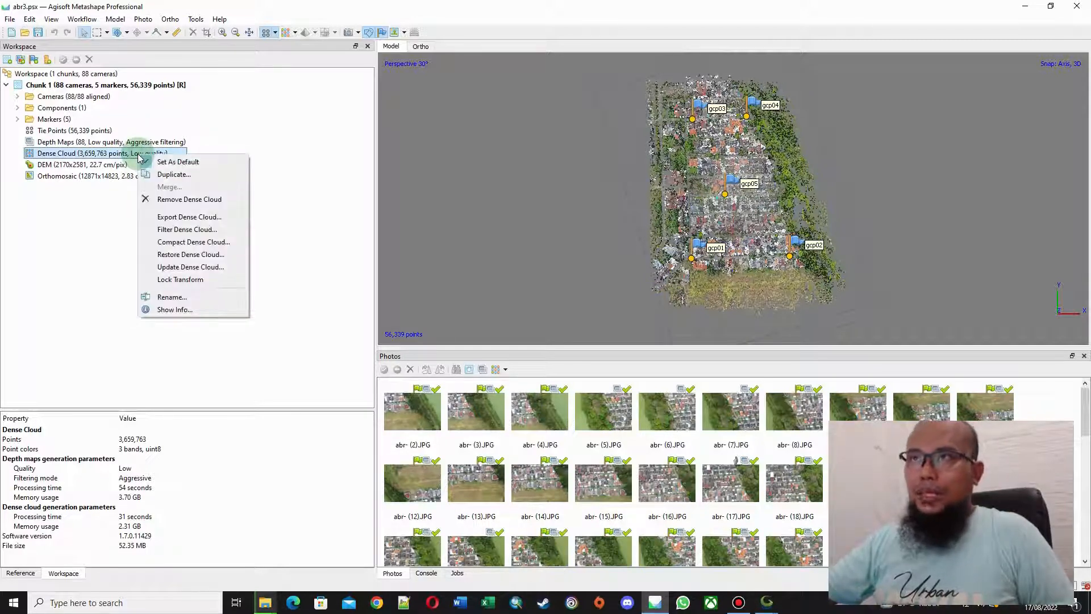
{"action": "left_click", "coordinate": [193, 216]}
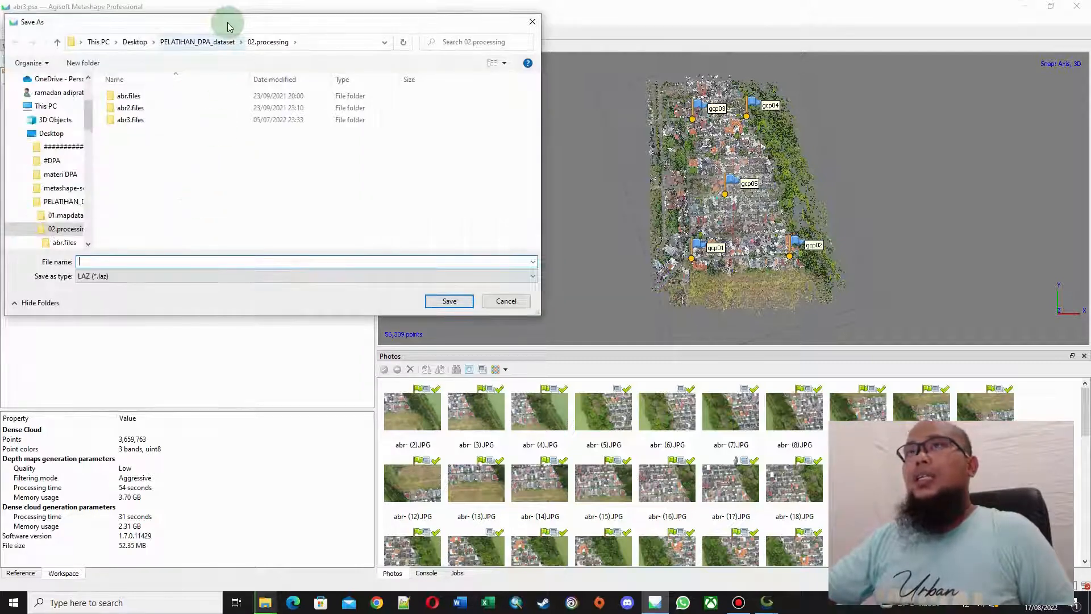
{"action": "left_click", "coordinate": [220, 45]}
{"action": "double_click", "coordinate": [163, 134]}
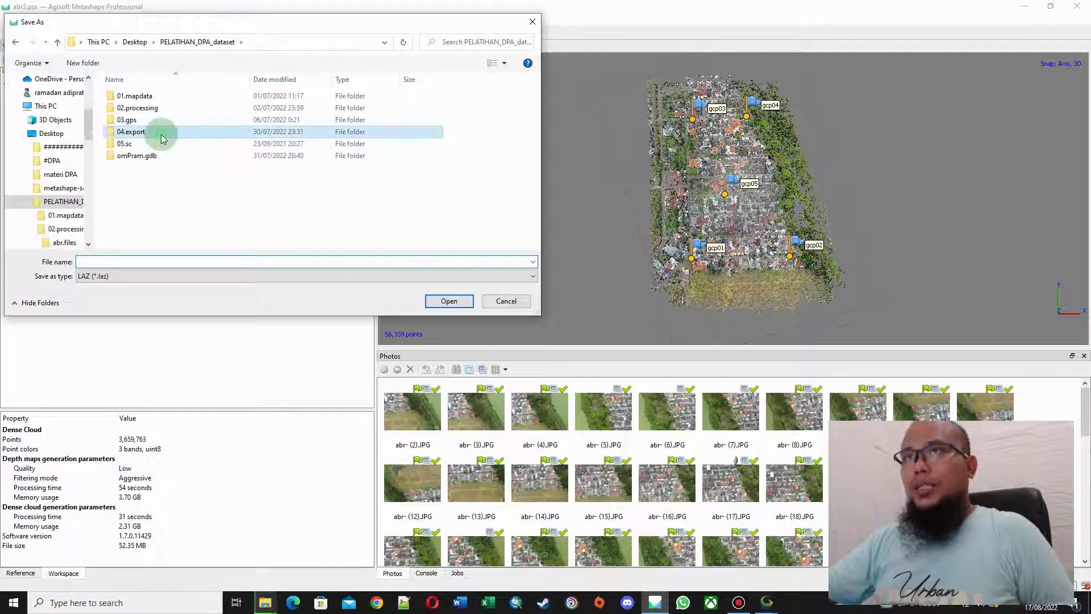
{"action": "left_click", "coordinate": [98, 60]}
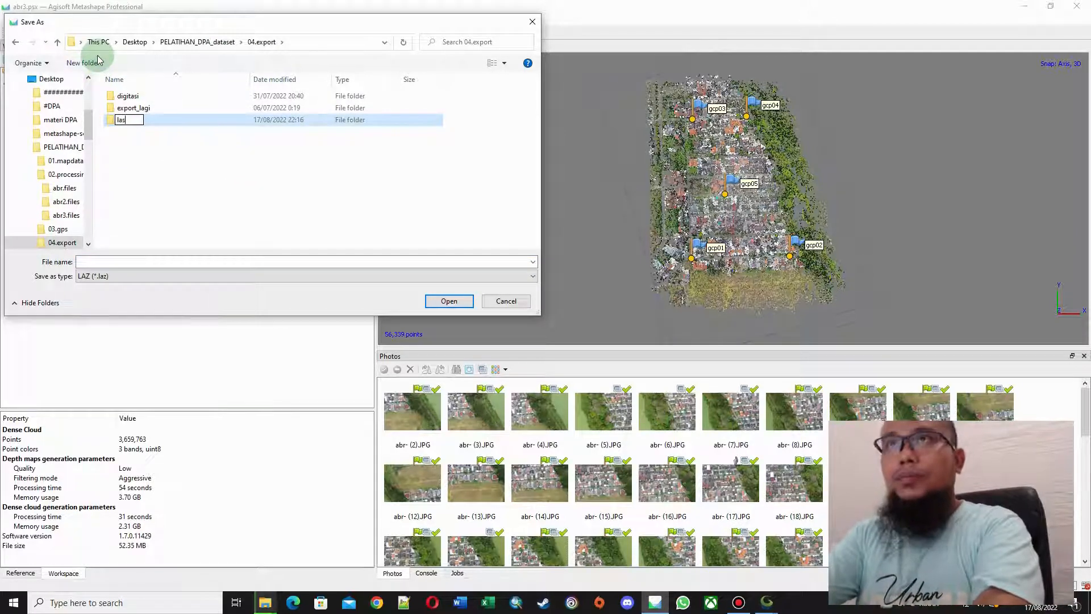
{"action": "key", "text": "Return"}
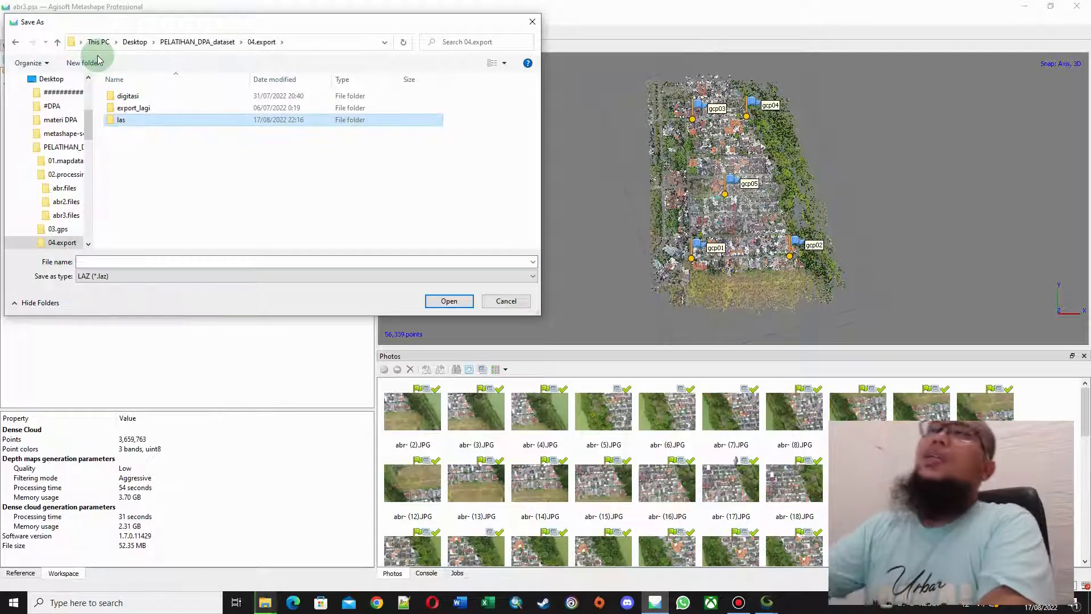
{"action": "double_click", "coordinate": [141, 124]}
Export the dense cloud as an ASPRS LAS file named abr, using WGS 84 / UTM zone 49S and the default export parameters.
{"action": "left_click", "coordinate": [141, 276]}
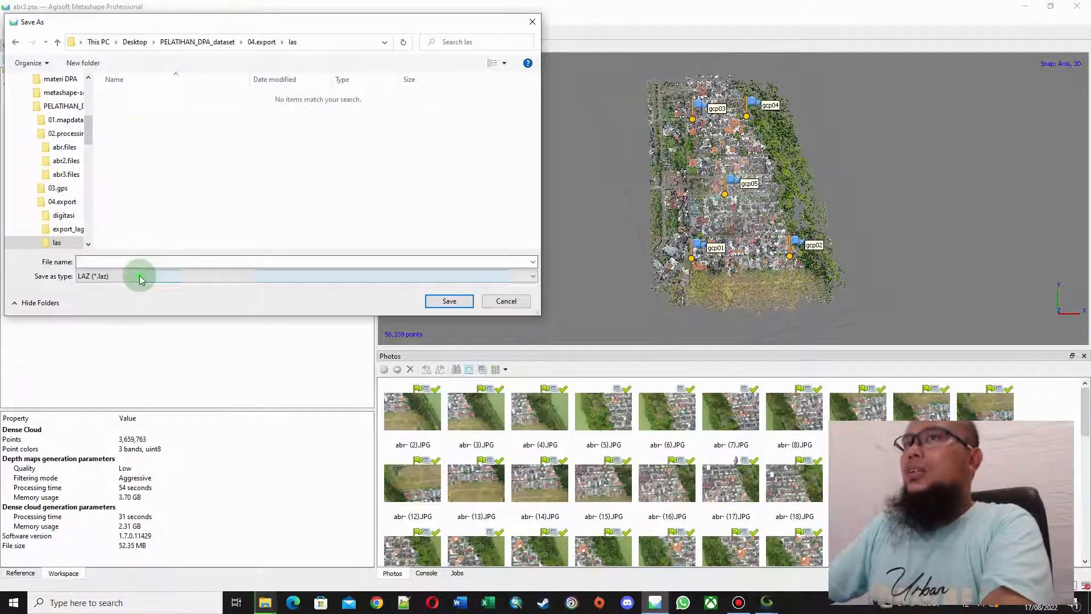
{"action": "left_click", "coordinate": [111, 312]}
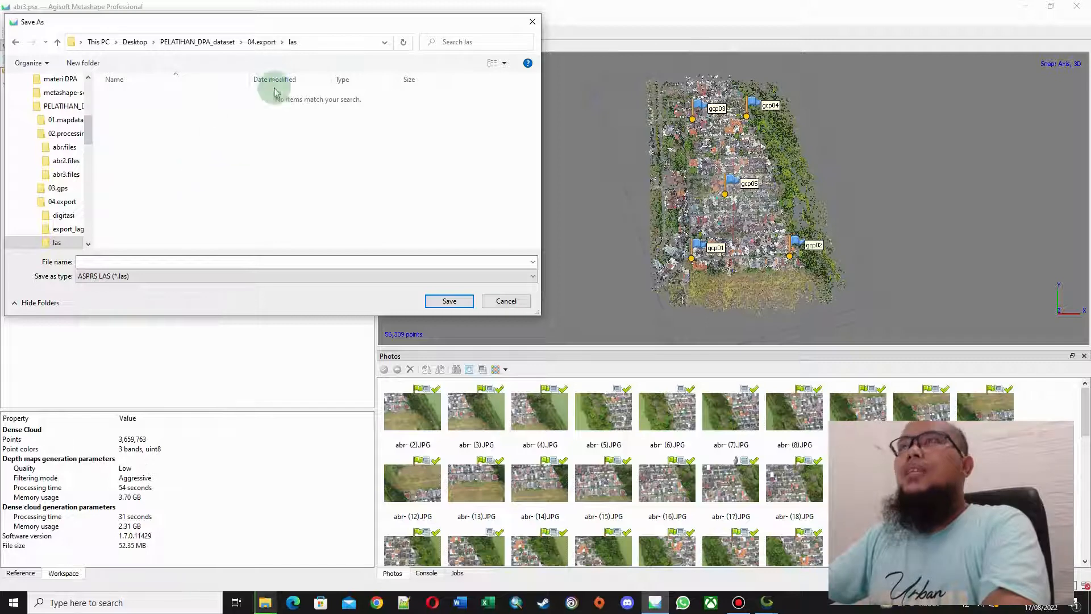
{"action": "left_click", "coordinate": [148, 265]}
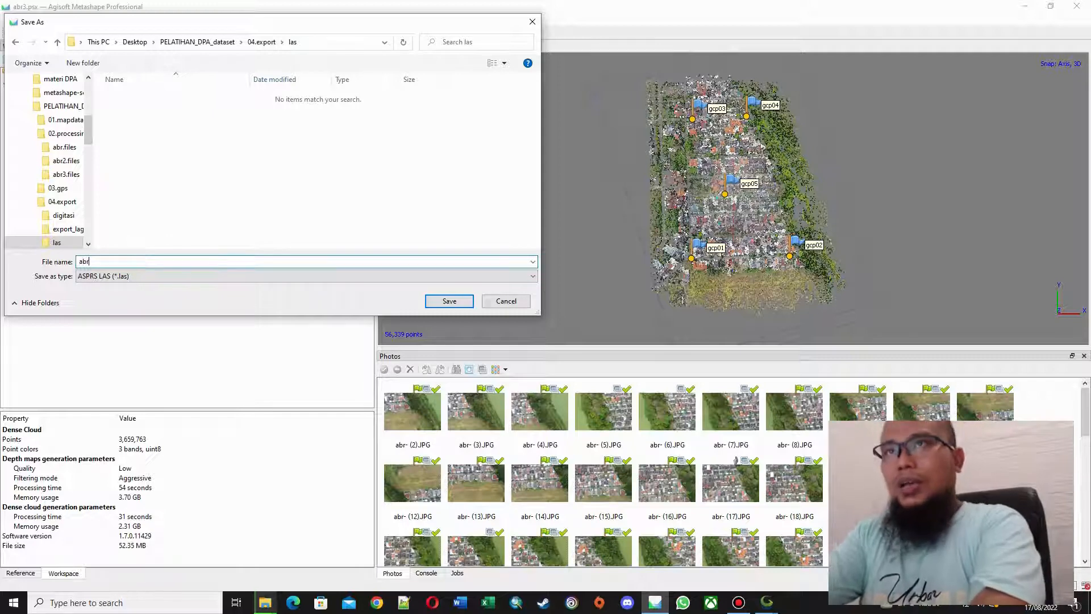
{"action": "left_click", "coordinate": [449, 301]}
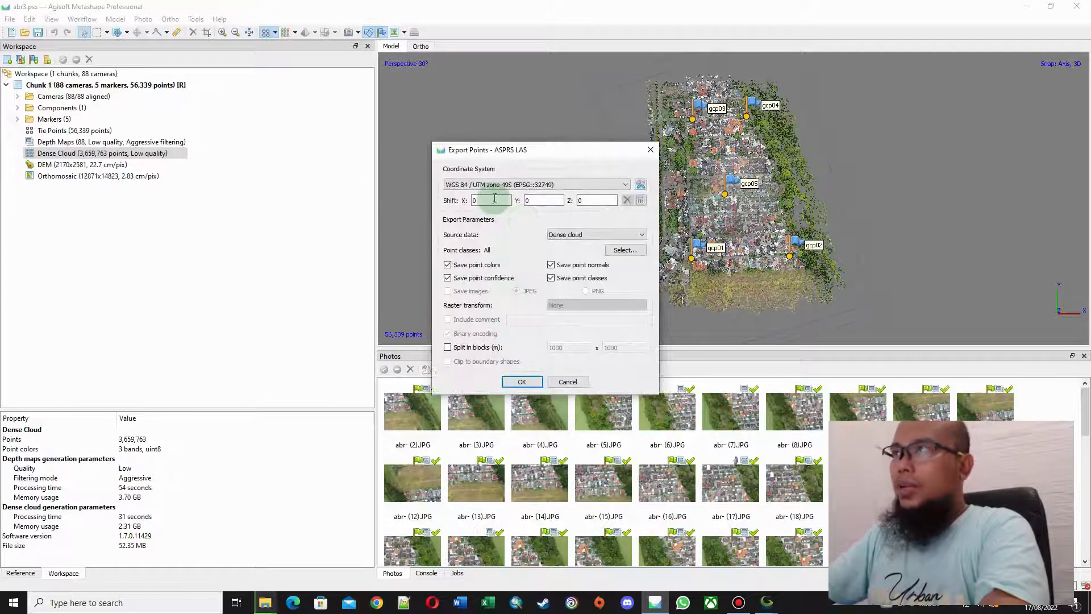
{"action": "left_click", "coordinate": [530, 379]}
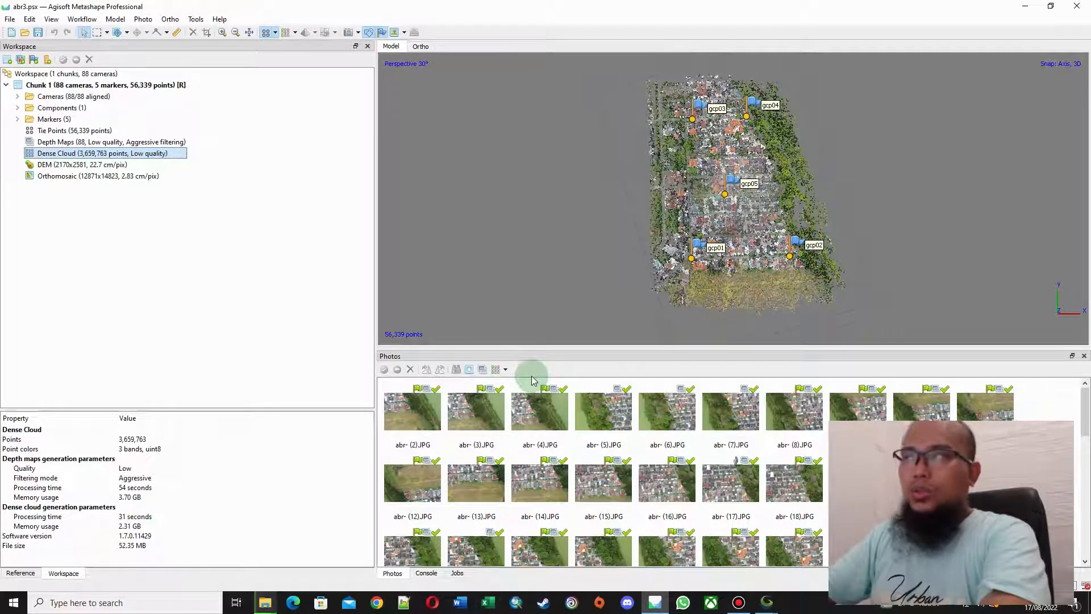
Switch from Metashape to Global Mapper Pro and bring up a File Explorer window for locating the exported file.
{"action": "left_click", "coordinate": [1025, 7]}
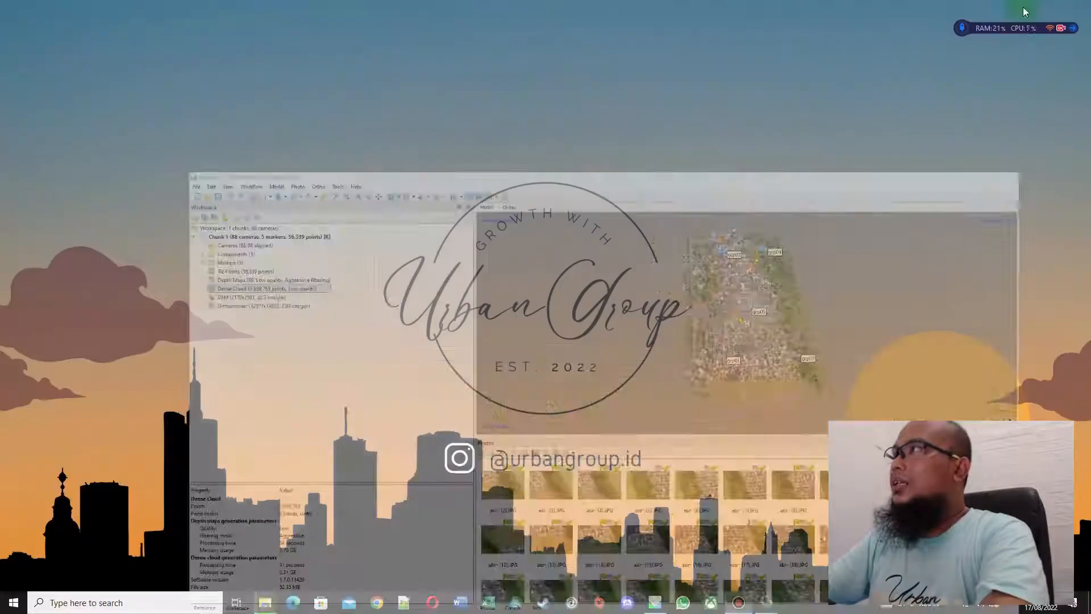
{"action": "mouse_move", "coordinate": [767, 607]}
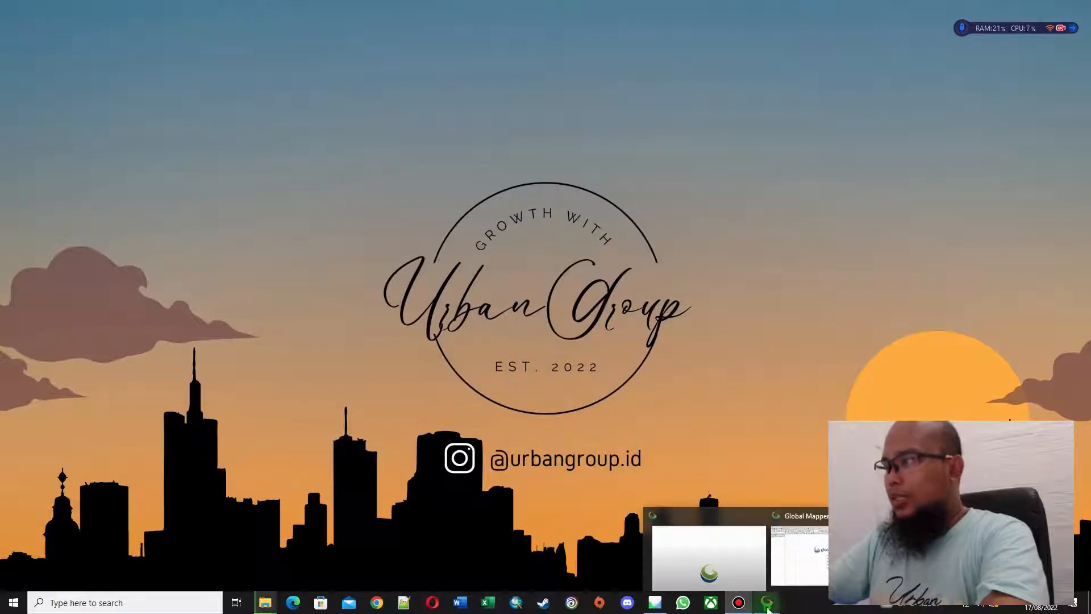
{"action": "left_click", "coordinate": [799, 554]}
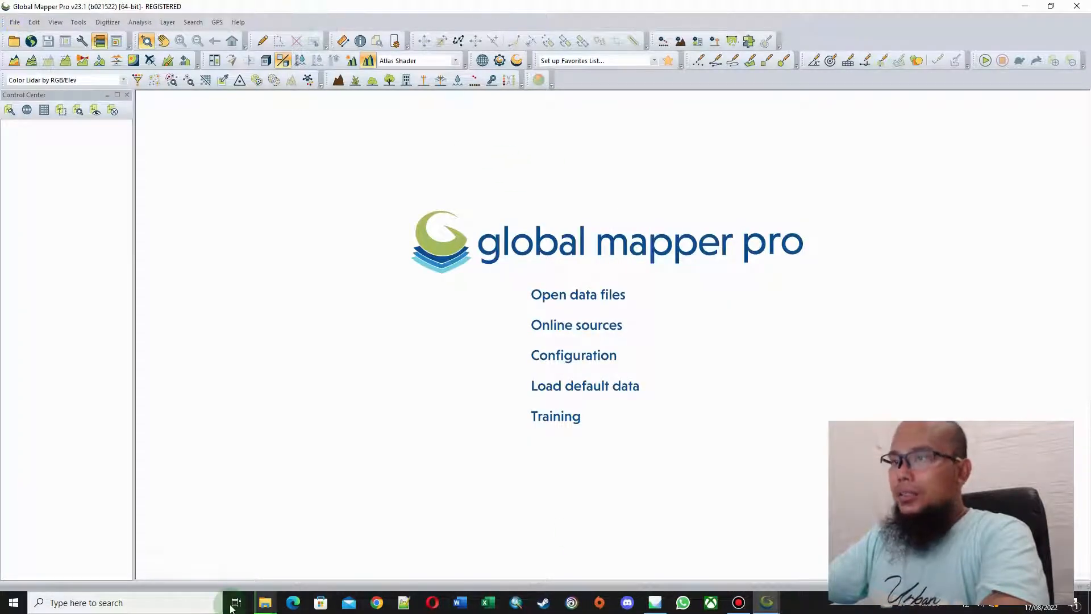
{"action": "mouse_move", "coordinate": [267, 606]}
{"action": "left_click", "coordinate": [230, 560]}
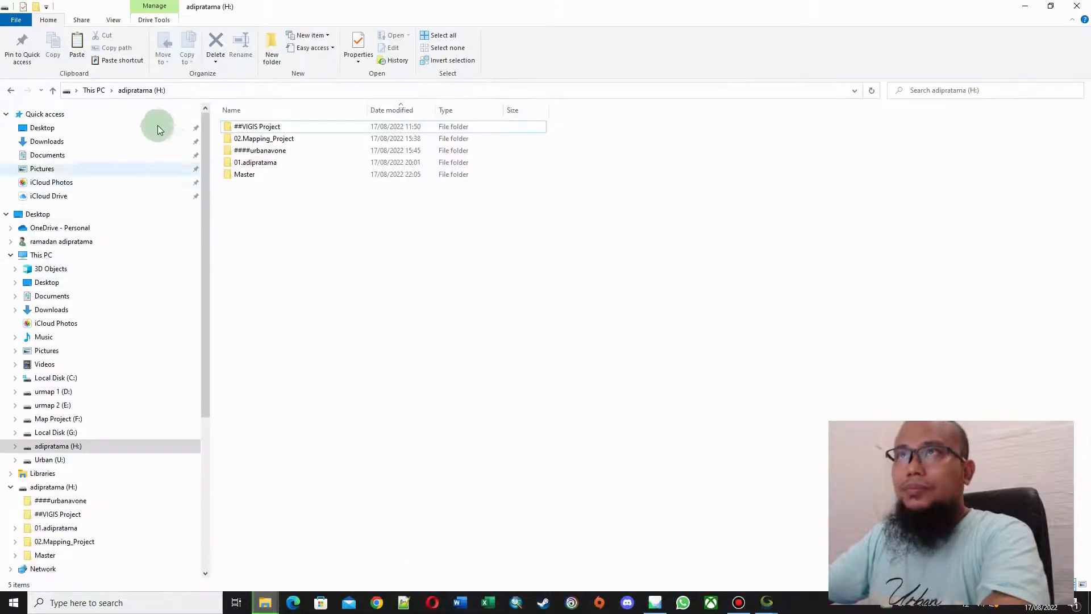
{"action": "left_click", "coordinate": [68, 142]}
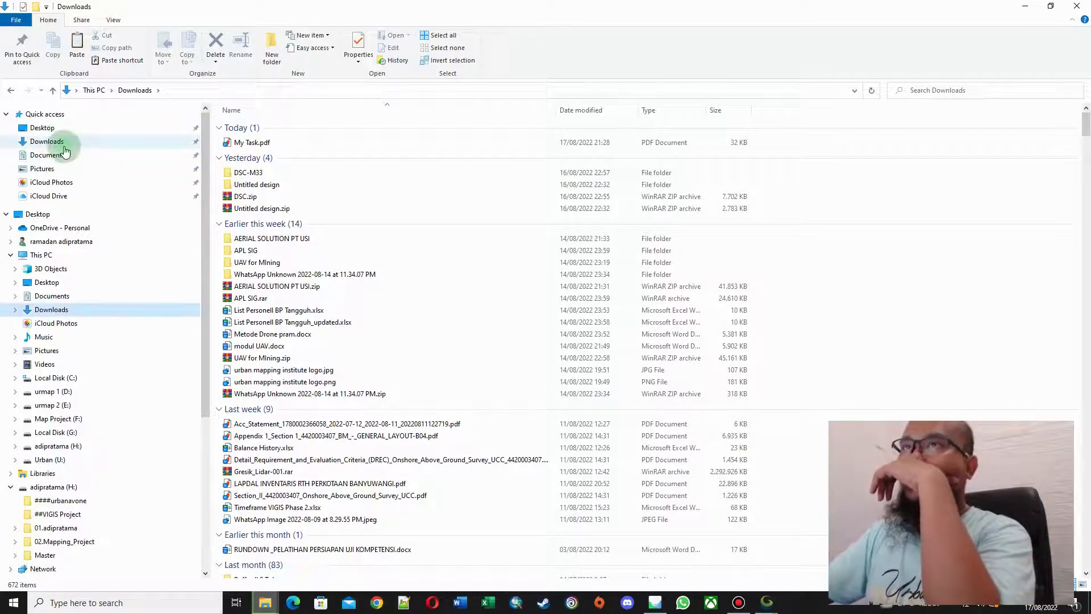
{"action": "left_click", "coordinate": [46, 130]}
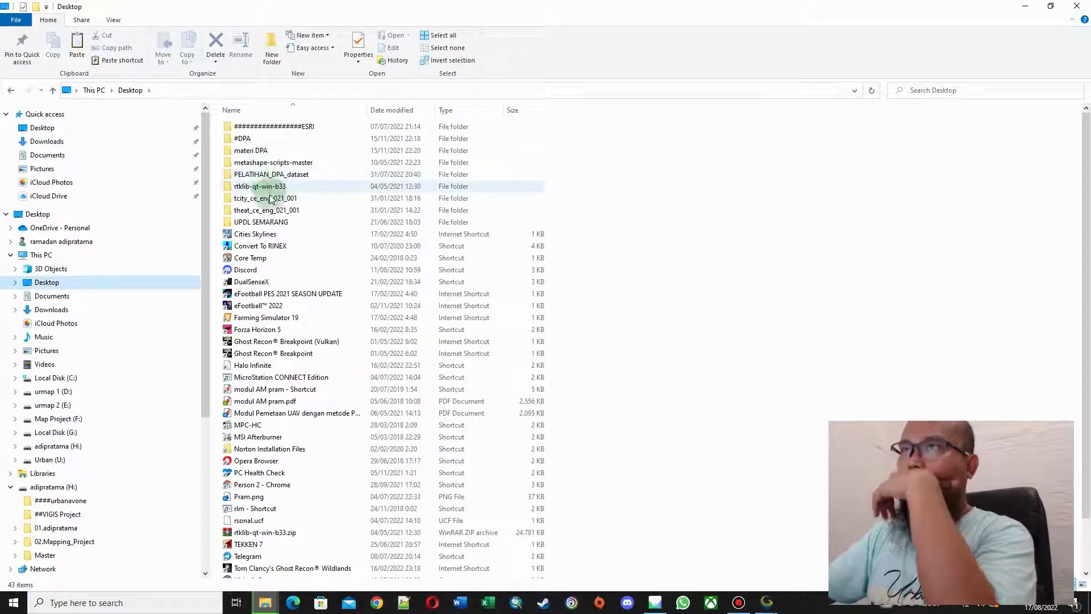
{"action": "double_click", "coordinate": [263, 221]}
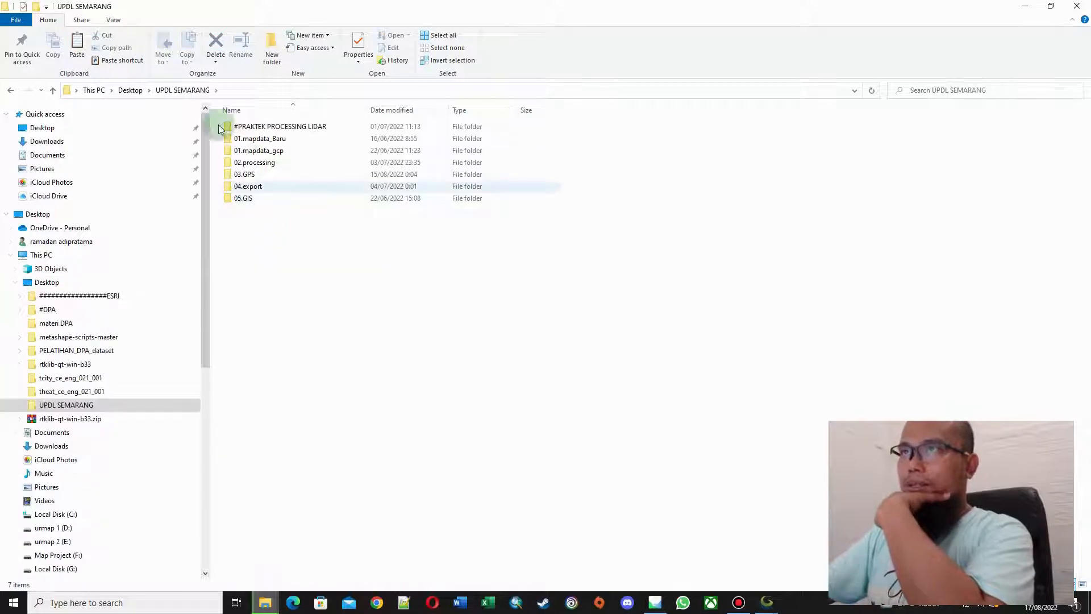
{"action": "double_click", "coordinate": [244, 162]}
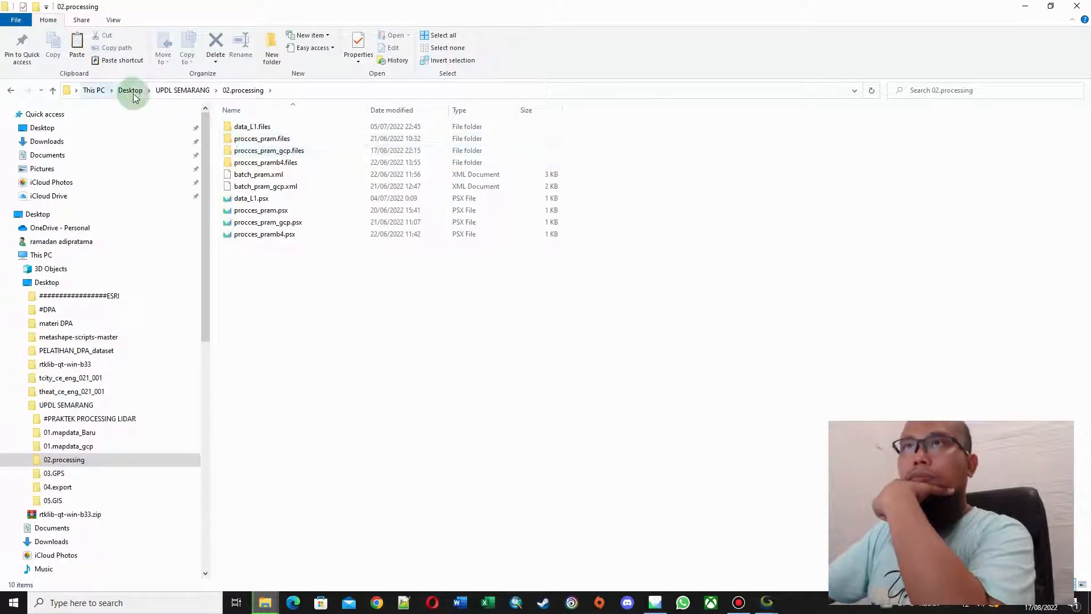
{"action": "left_click", "coordinate": [183, 91]}
Open the las export folder under Desktop/PELATIHAN_DPA_dataset/04.export in File Explorer.
{"action": "left_click", "coordinate": [132, 90]}
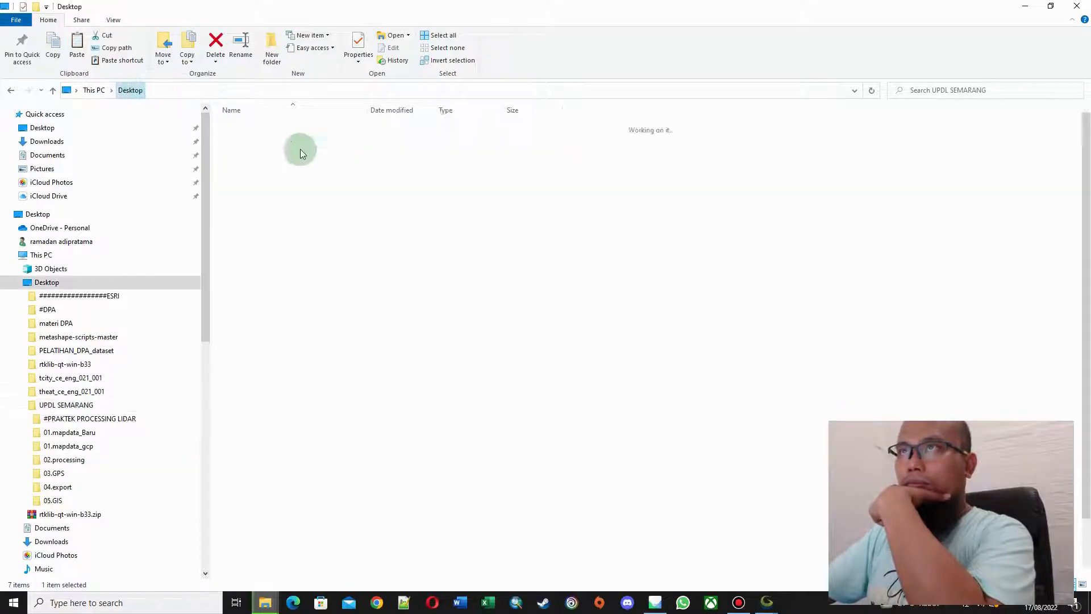
{"action": "double_click", "coordinate": [272, 174]}
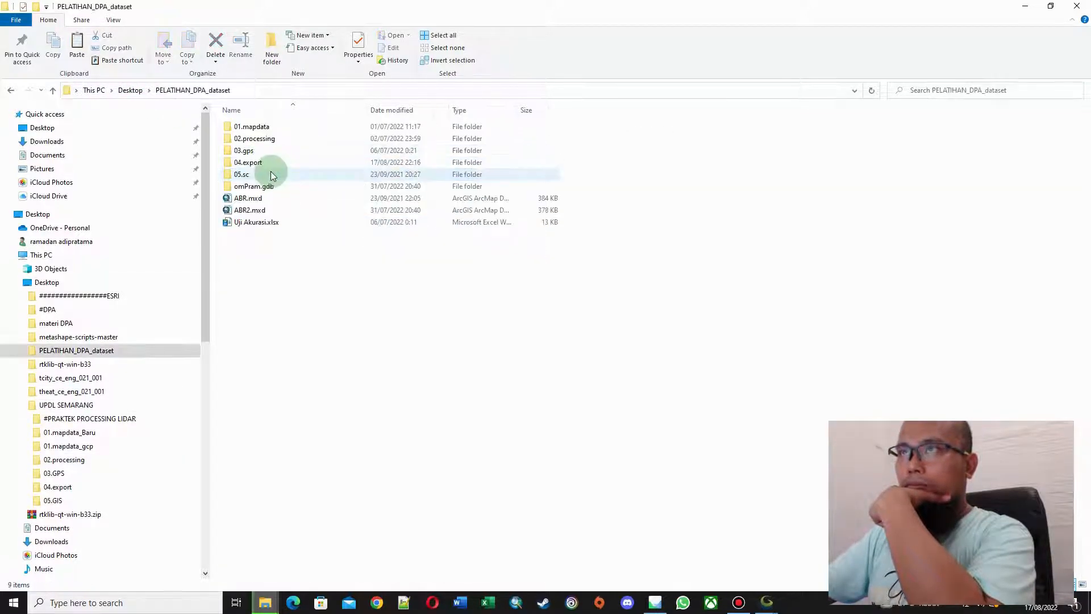
{"action": "double_click", "coordinate": [264, 163]}
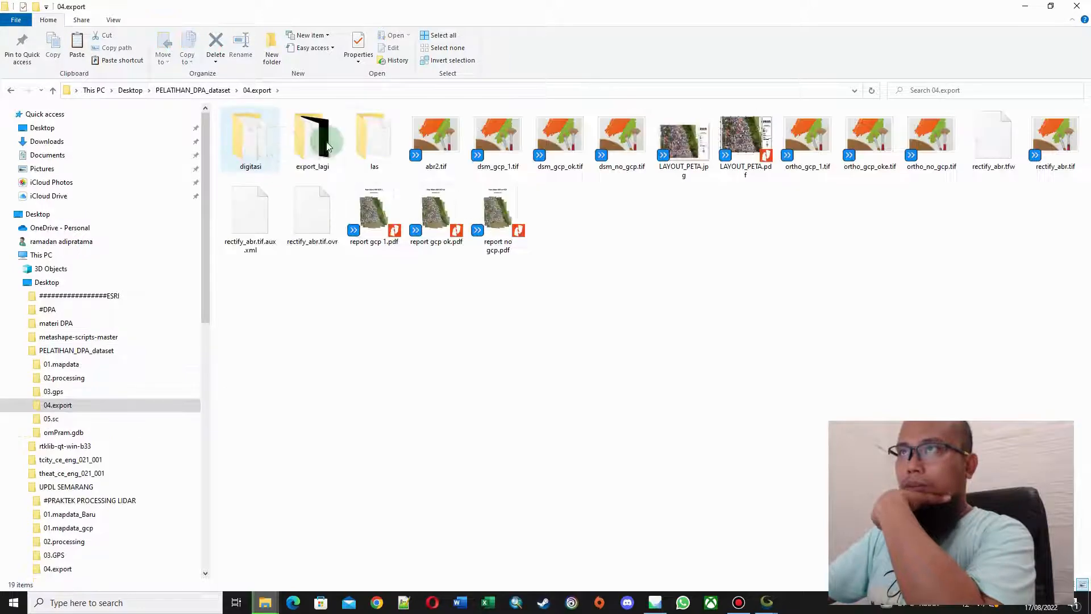
{"action": "left_click", "coordinate": [373, 147]}
{"action": "double_click", "coordinate": [373, 147]}
Load abr.las into Global Mapper Pro as a point cloud with the default lidar load options.
{"action": "left_click", "coordinate": [239, 127]}
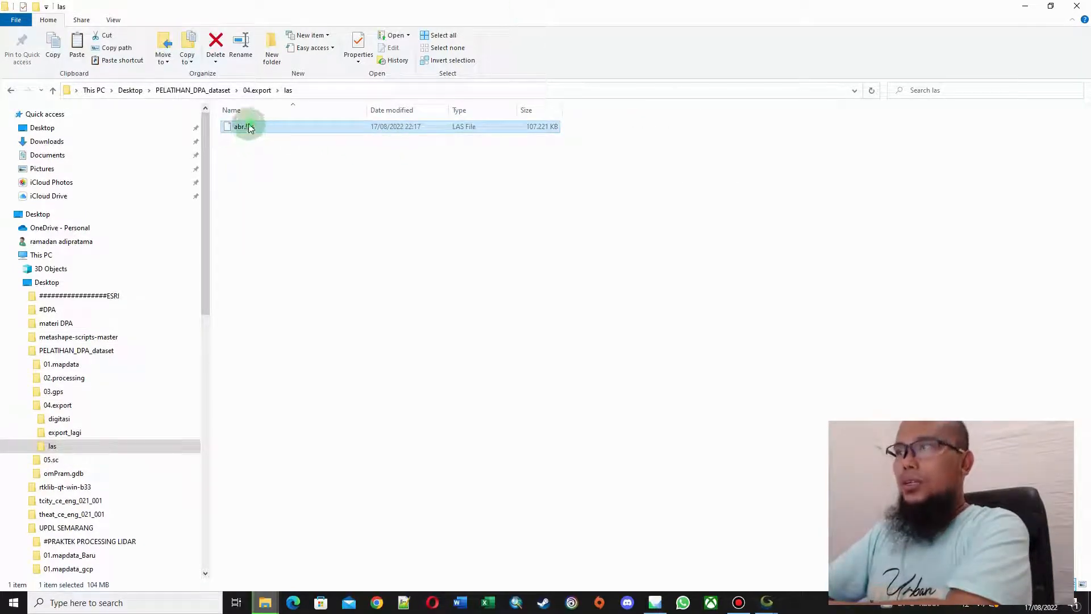
{"action": "mouse_move", "coordinate": [767, 601]}
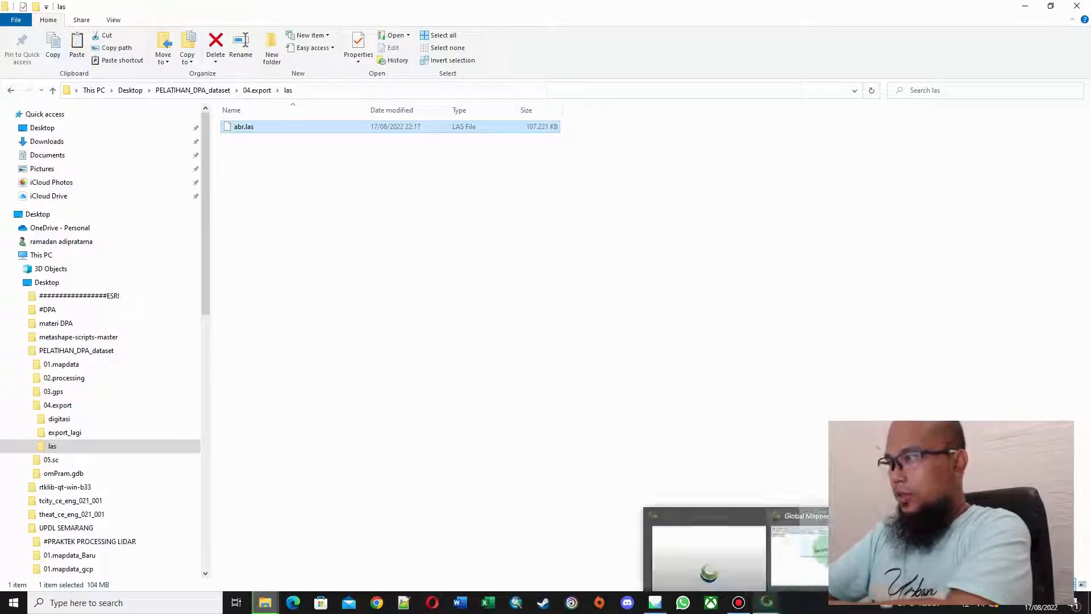
{"action": "left_click_drag", "start_coordinate": [830, 547], "coordinate": [493, 407]}
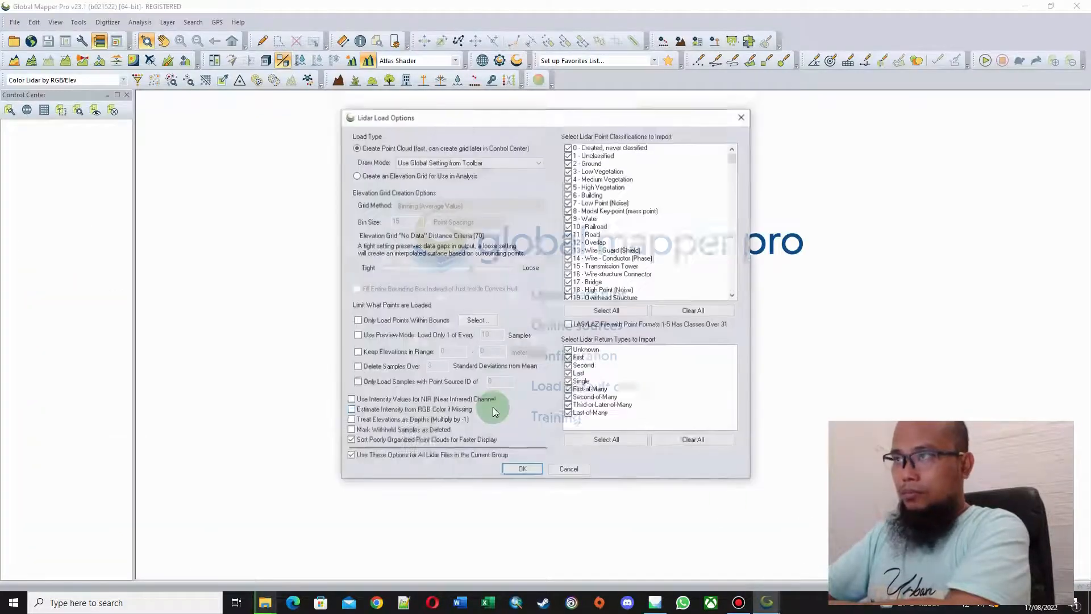
{"action": "left_click", "coordinate": [523, 471]}
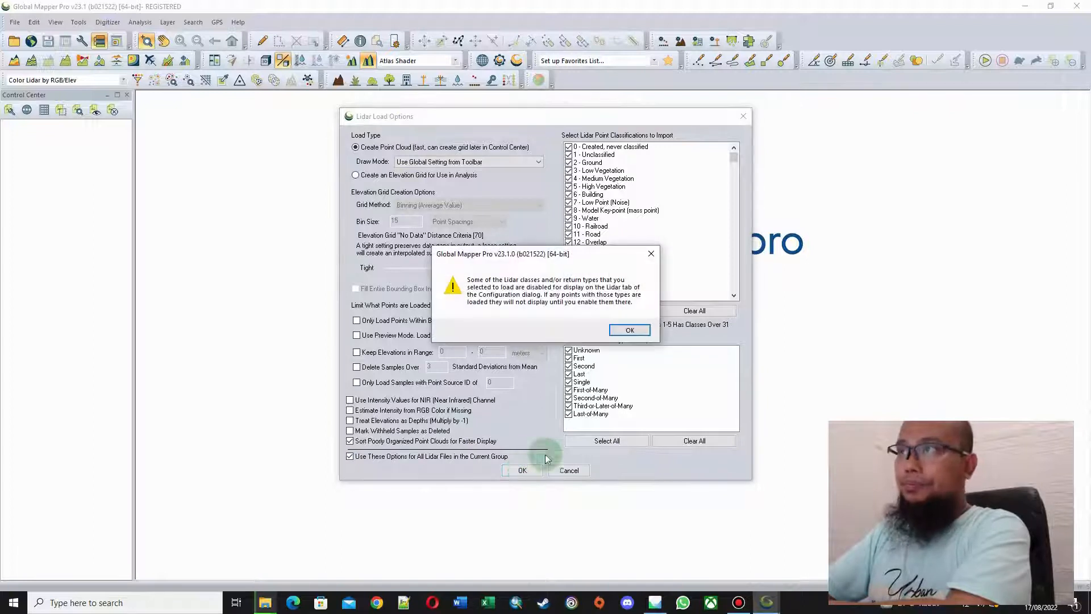
{"action": "left_click", "coordinate": [619, 330]}
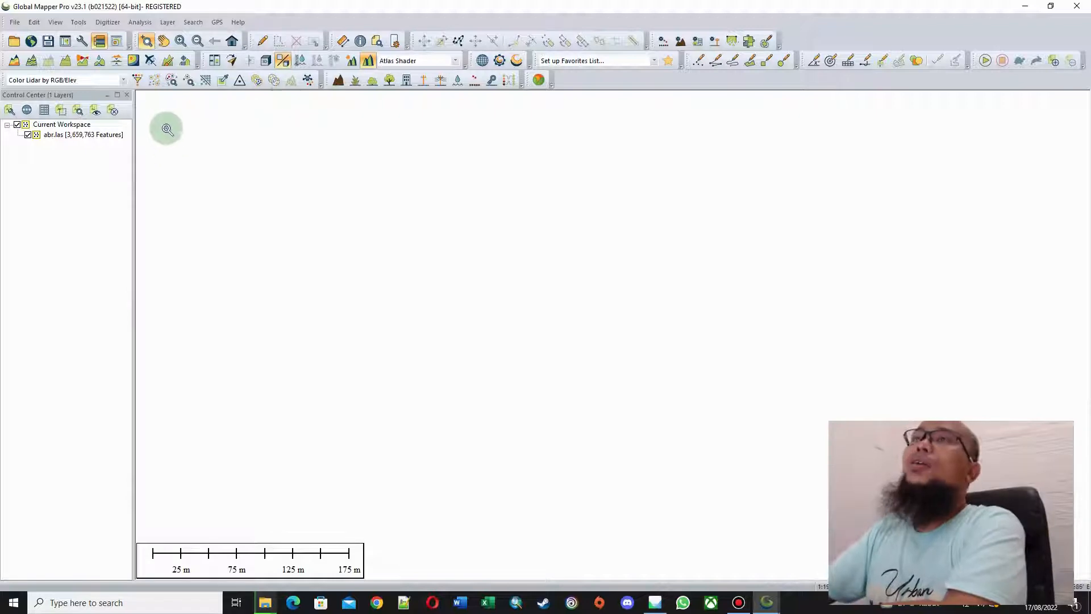
Enable all lidar classifications in the lidar display filter settings and apply the filter.
{"action": "left_click", "coordinate": [141, 78]}
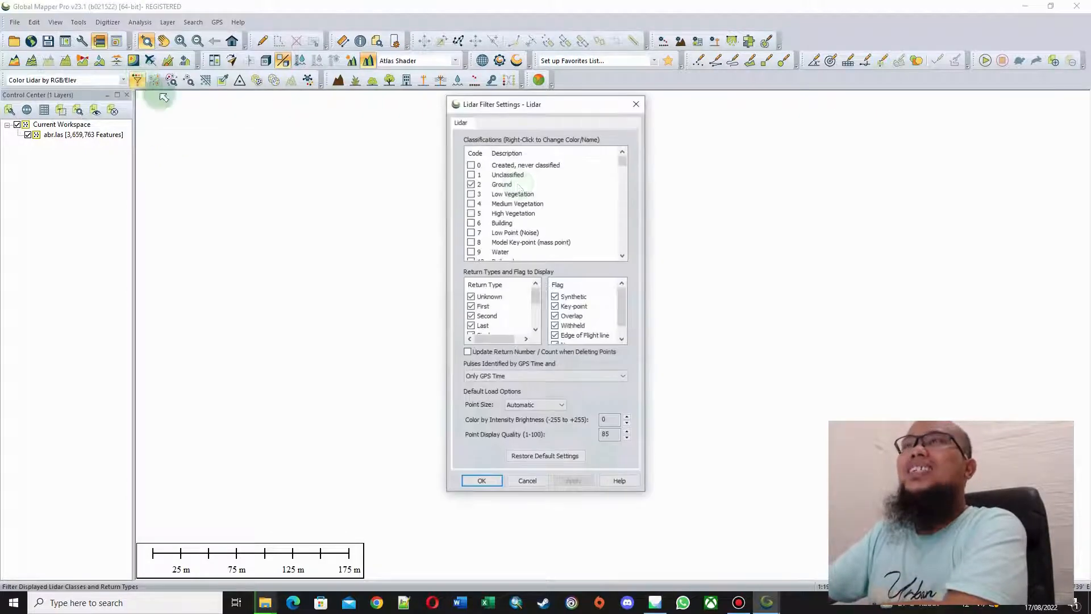
{"action": "left_click", "coordinate": [540, 243]}
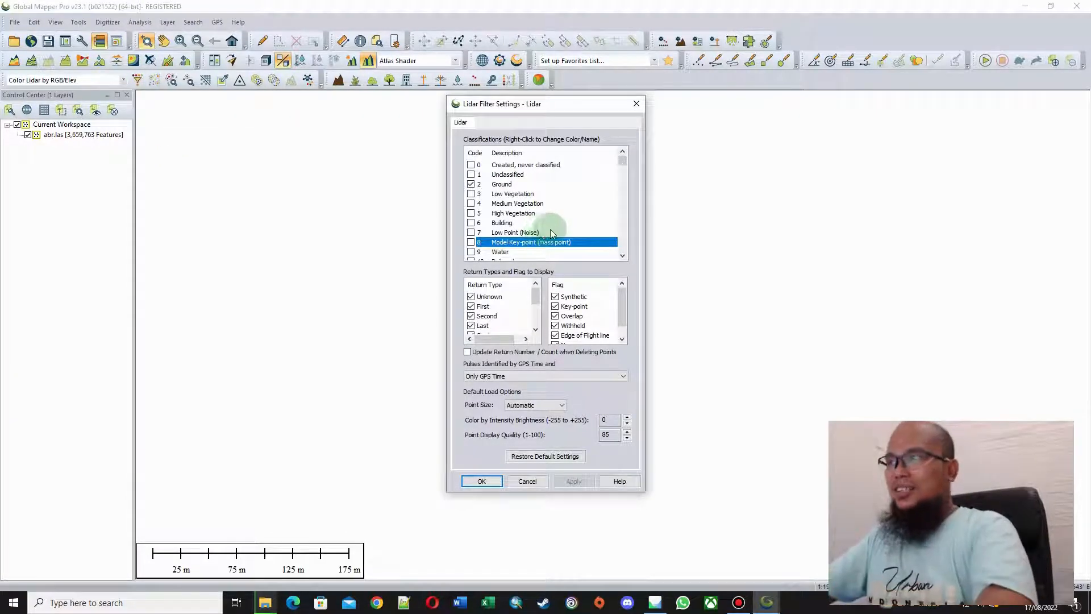
{"action": "right_click", "coordinate": [551, 233]}
{"action": "left_click", "coordinate": [591, 239]}
{"action": "left_click", "coordinate": [525, 455]}
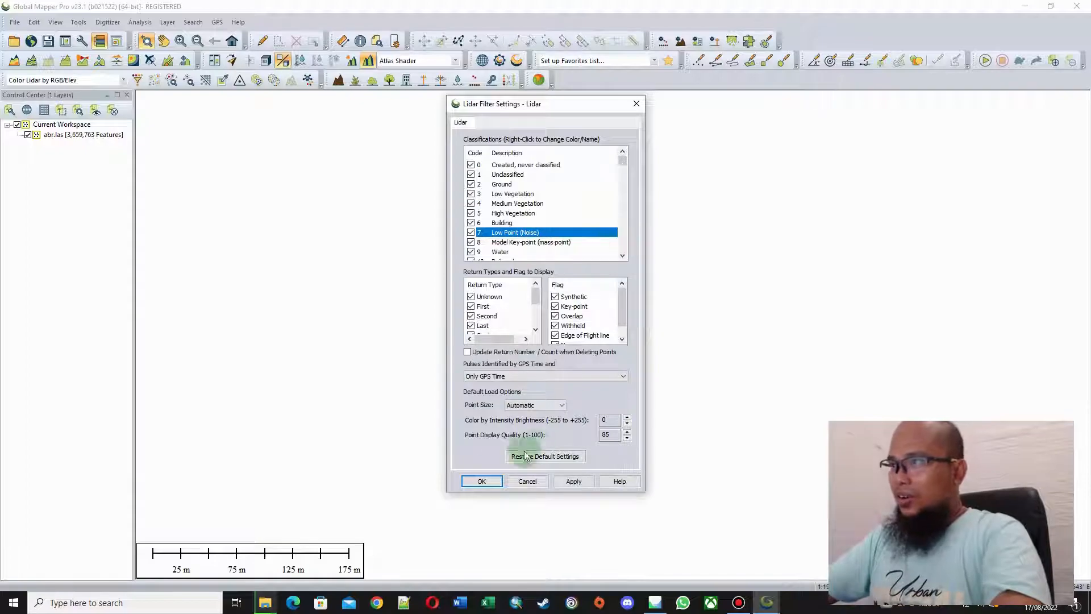
{"action": "left_click", "coordinate": [482, 481]}
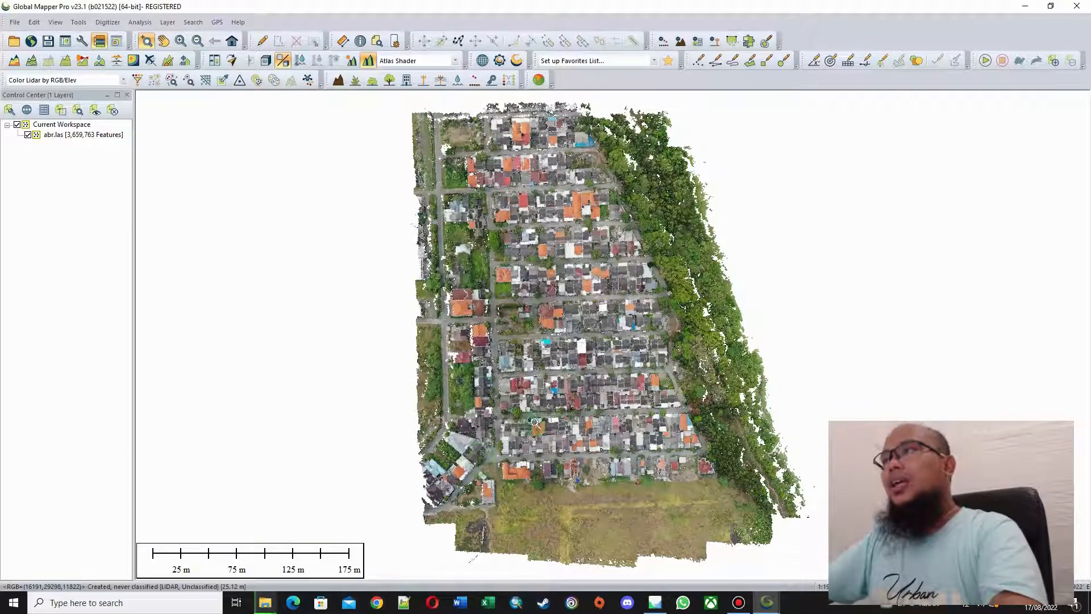
Examine the point spacing and colours of the abr.las point cloud up close over the houses, then return to the full extent.
{"action": "scroll", "coordinate": [600, 307], "scroll_direction": "up", "scroll_amount": 5}
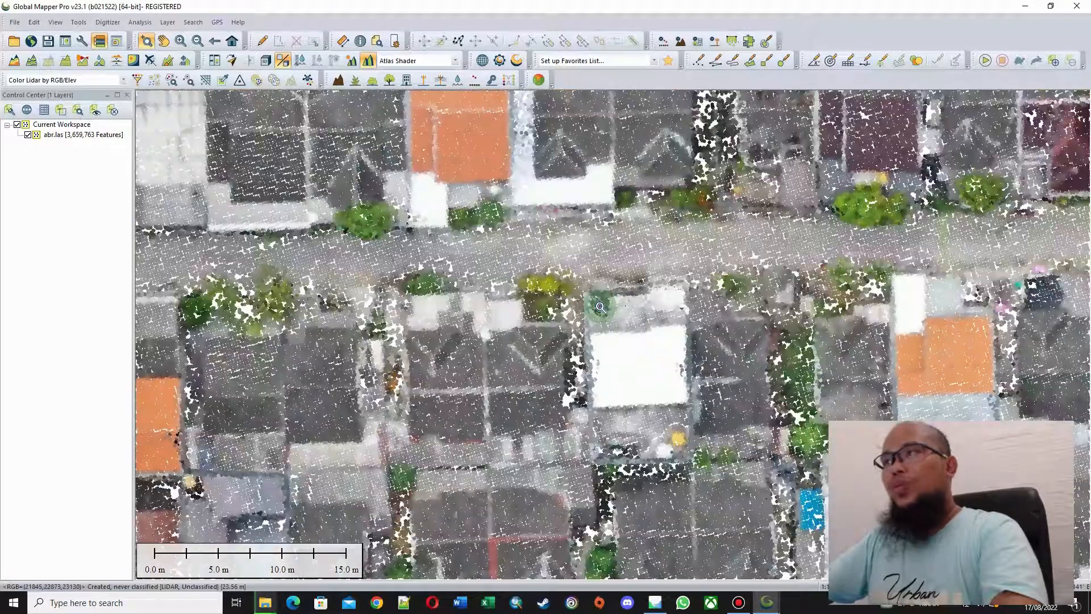
{"action": "scroll", "coordinate": [600, 307], "scroll_direction": "up", "scroll_amount": 5}
{"action": "scroll", "coordinate": [600, 307], "scroll_direction": "up", "scroll_amount": 2}
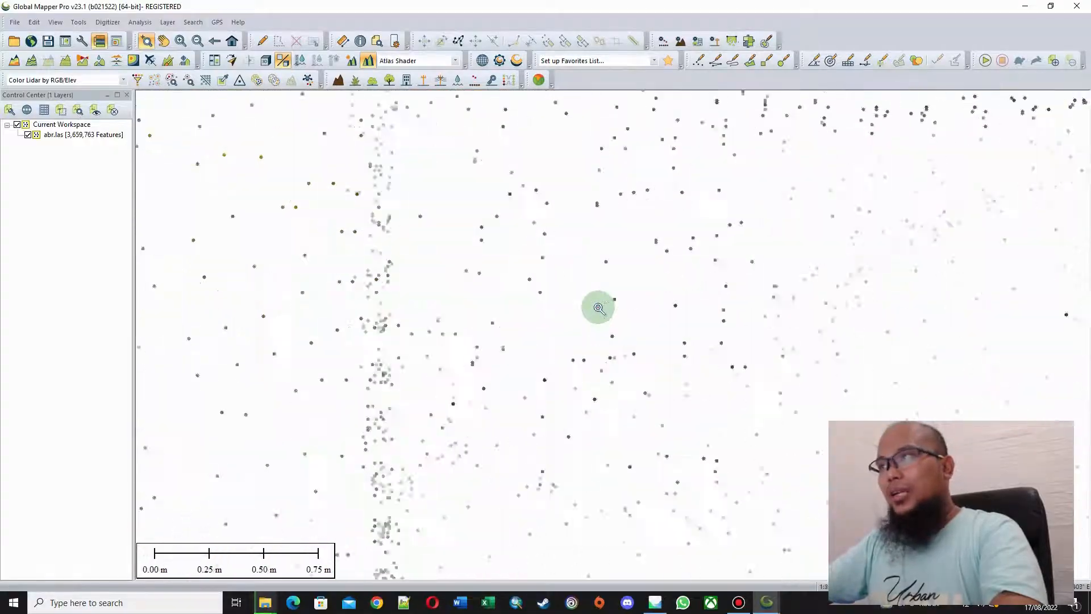
{"action": "scroll", "coordinate": [599, 307], "scroll_direction": "down", "scroll_amount": 10}
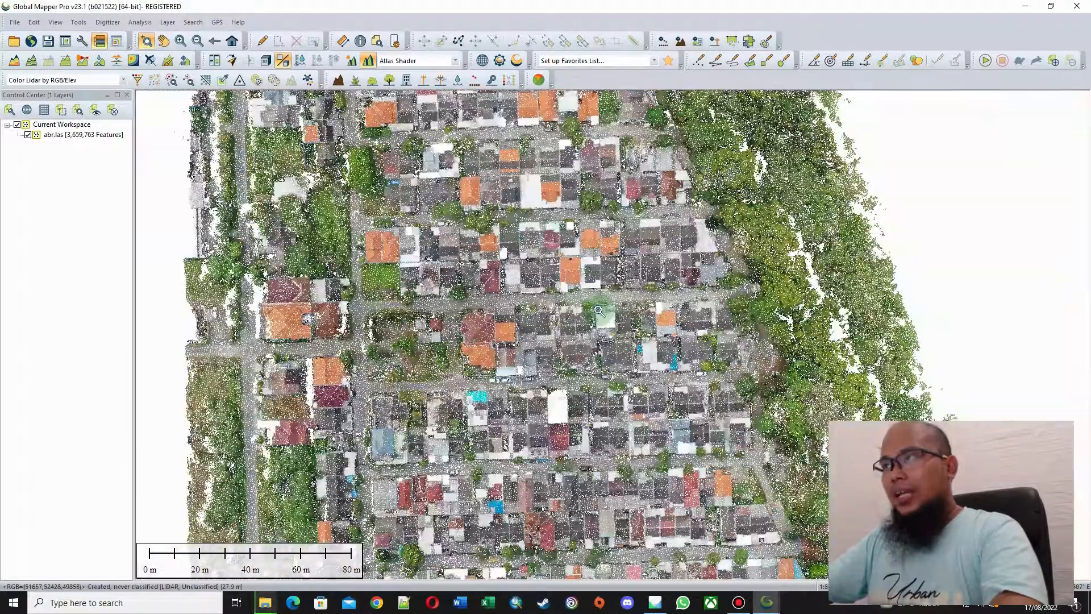
{"action": "scroll", "coordinate": [596, 331], "scroll_direction": "down", "scroll_amount": 2}
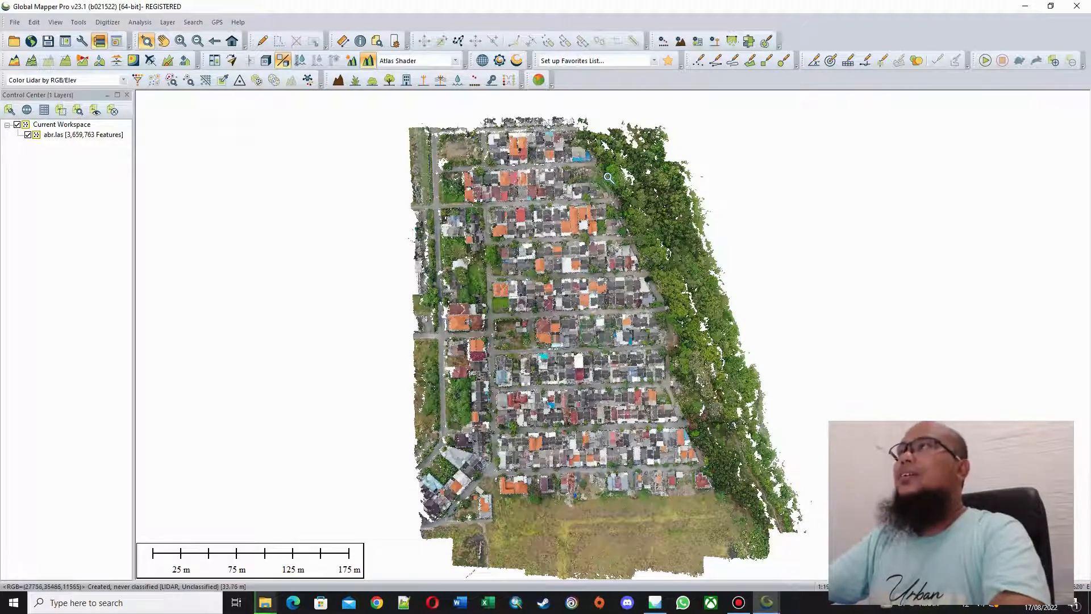
Classify the ground points of abr.las automatically with the preset parameters, and limit the lidar display filter to the Ground class.
{"action": "left_click", "coordinate": [681, 42]}
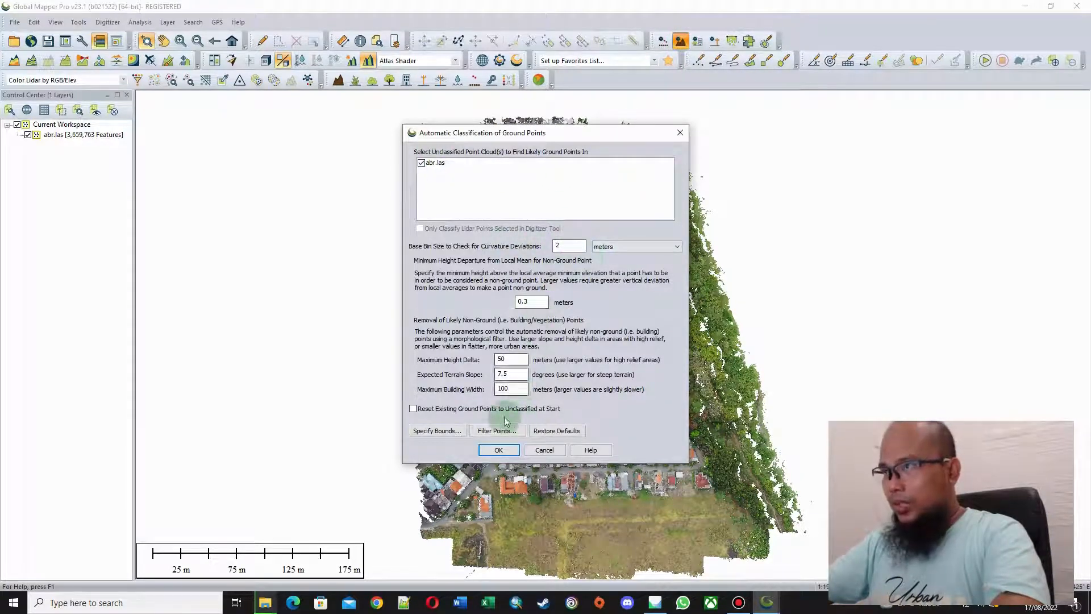
{"action": "left_click", "coordinate": [511, 449]}
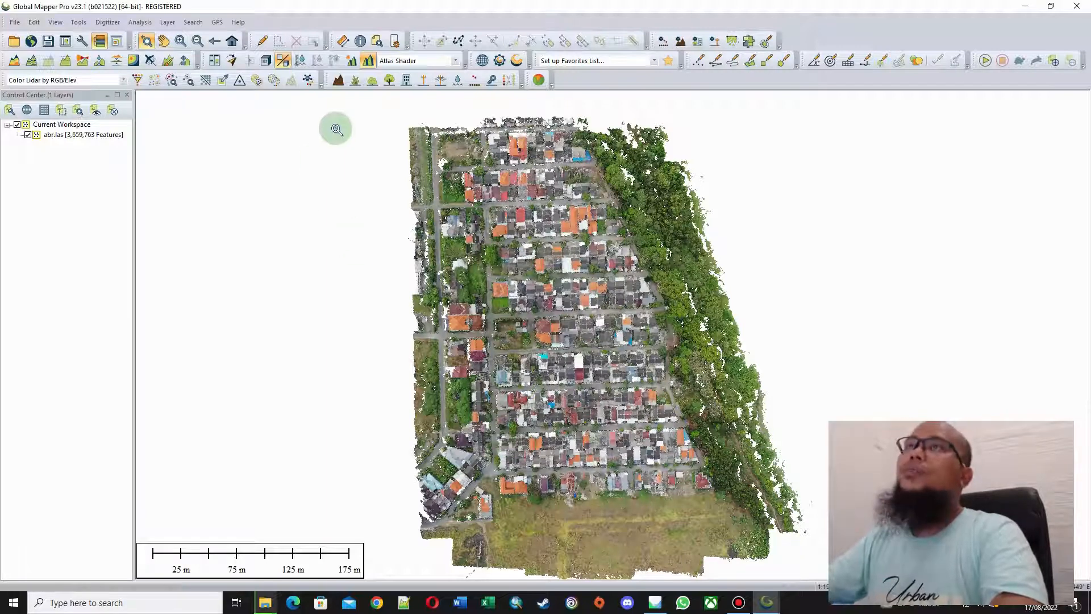
{"action": "left_click", "coordinate": [139, 81]}
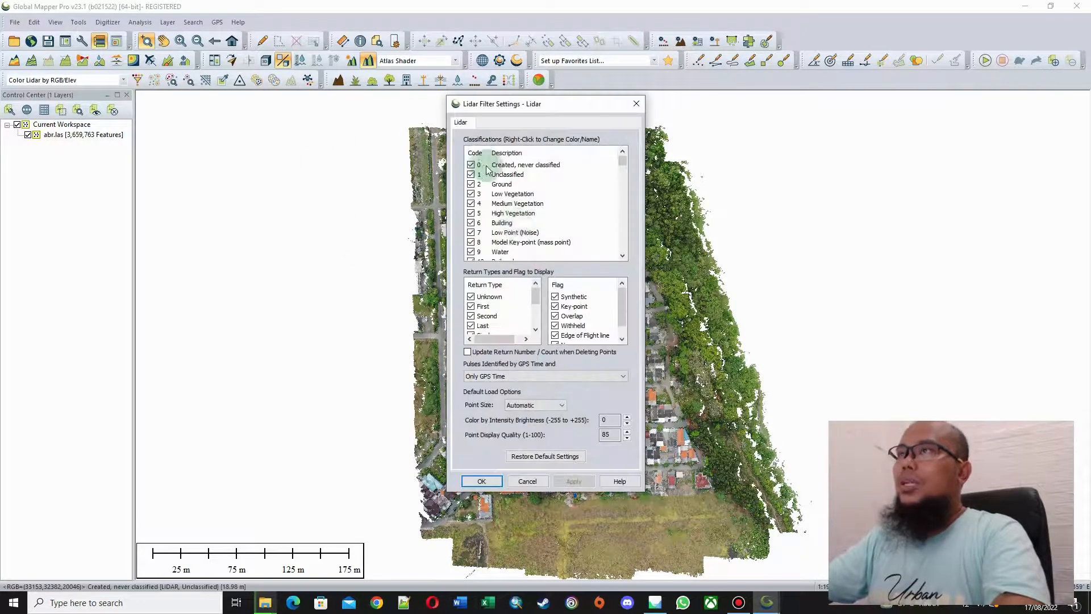
{"action": "right_click", "coordinate": [519, 225]}
{"action": "left_click", "coordinate": [559, 251]}
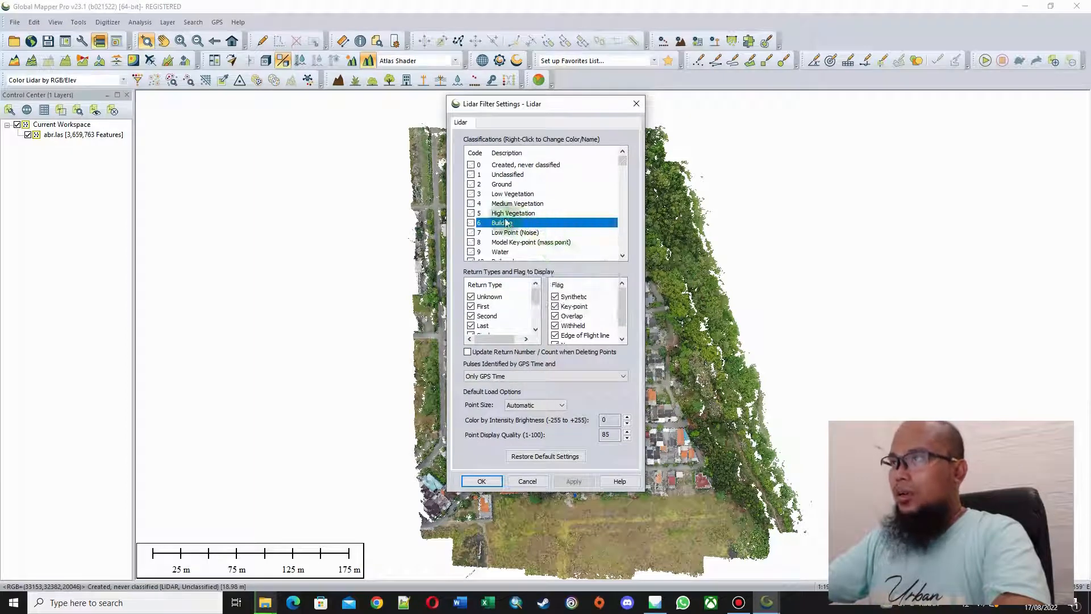
{"action": "left_click", "coordinate": [471, 184]}
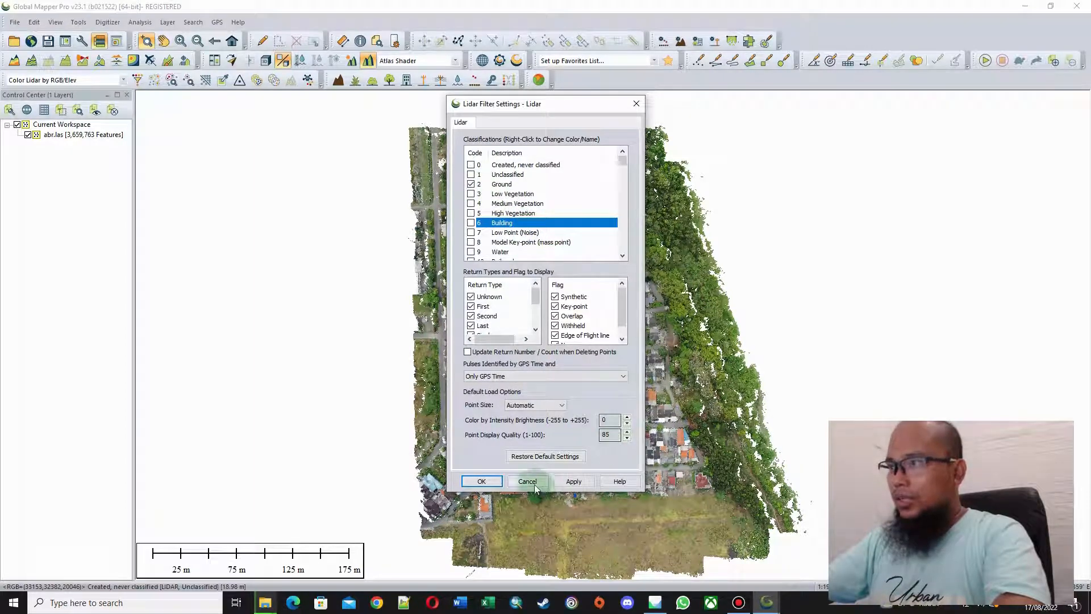
{"action": "left_click", "coordinate": [489, 481]}
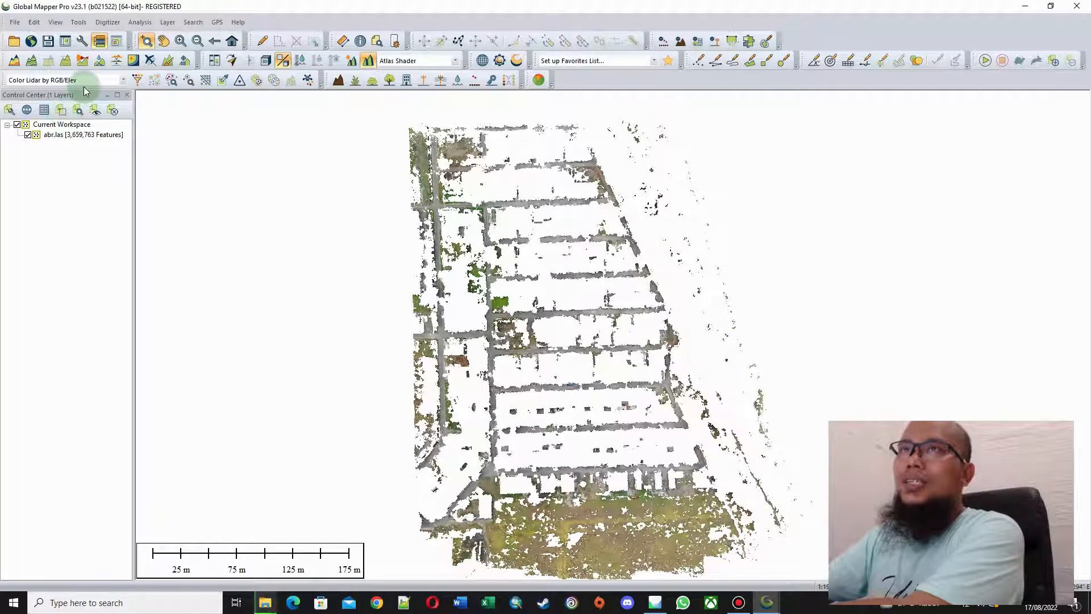
Colour the lidar points by classification, then switch the colouring to elevation.
{"action": "left_click", "coordinate": [121, 81]}
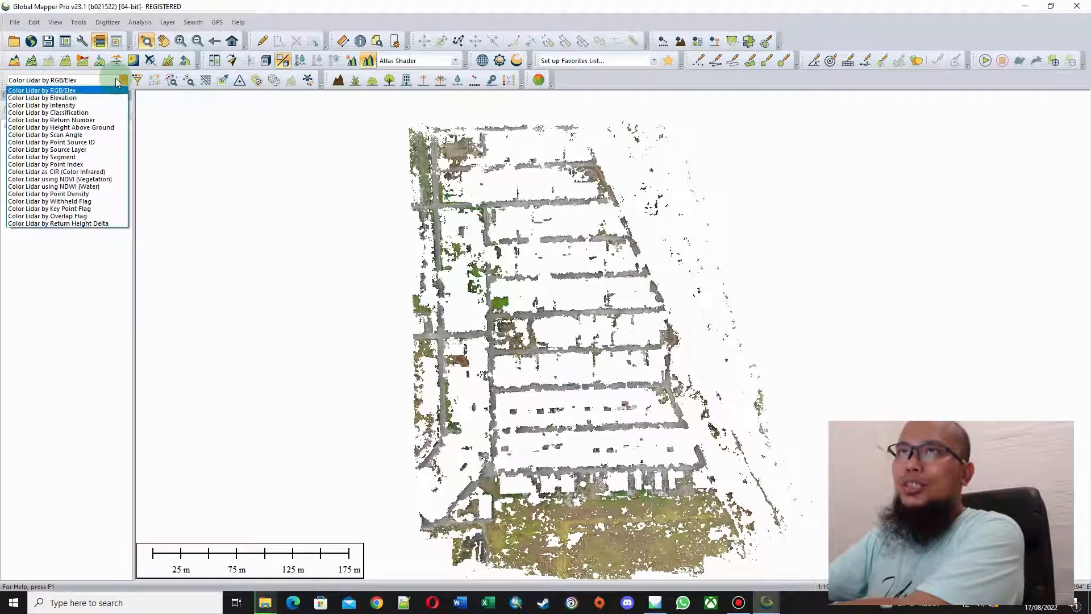
{"action": "left_click", "coordinate": [76, 113]}
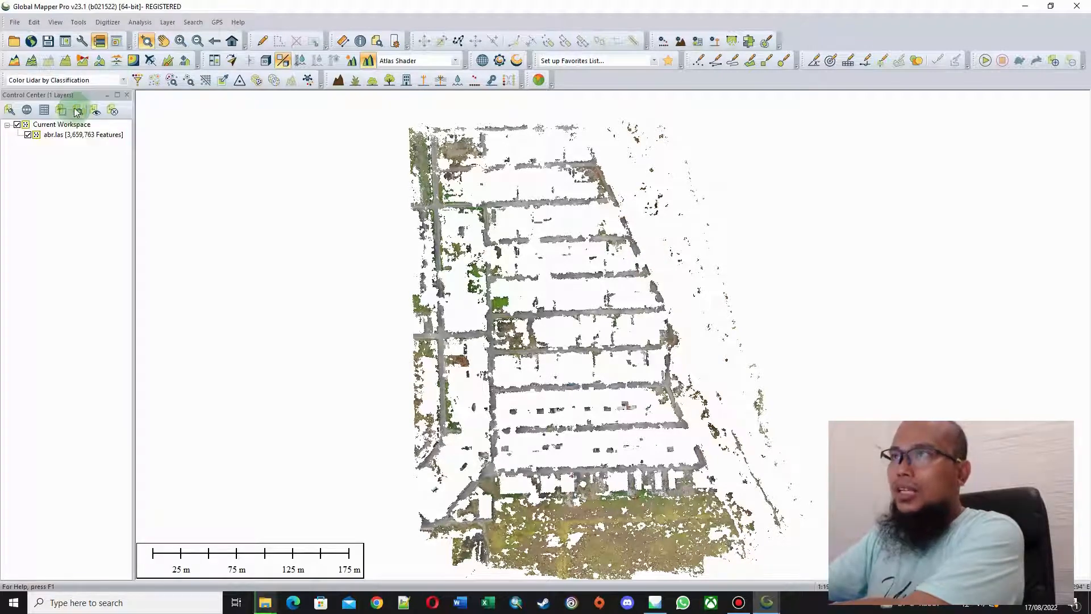
{"action": "left_click", "coordinate": [90, 81]}
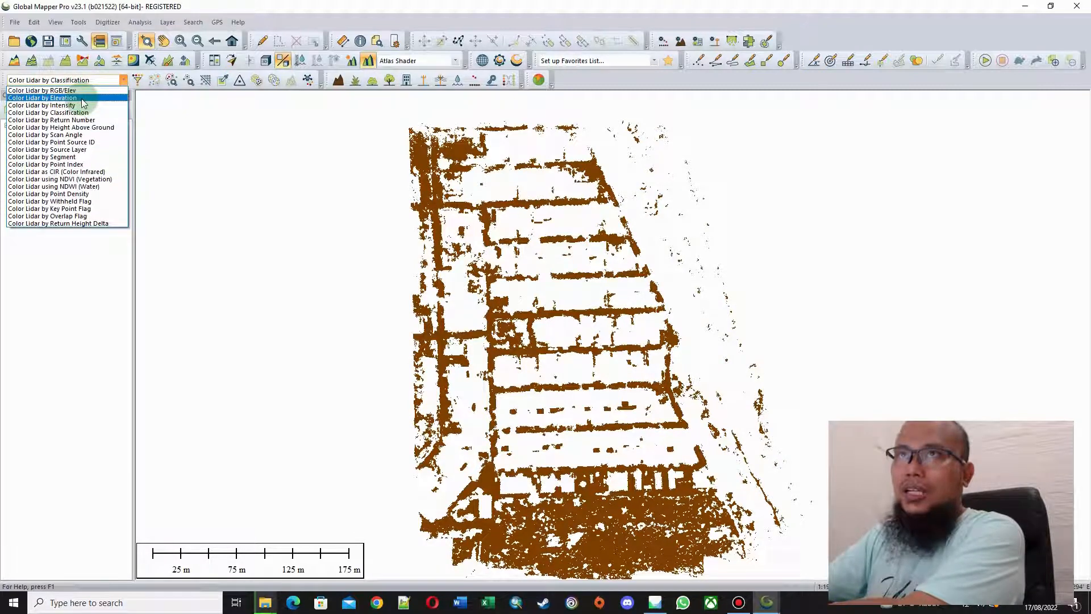
{"action": "left_click", "coordinate": [84, 98]}
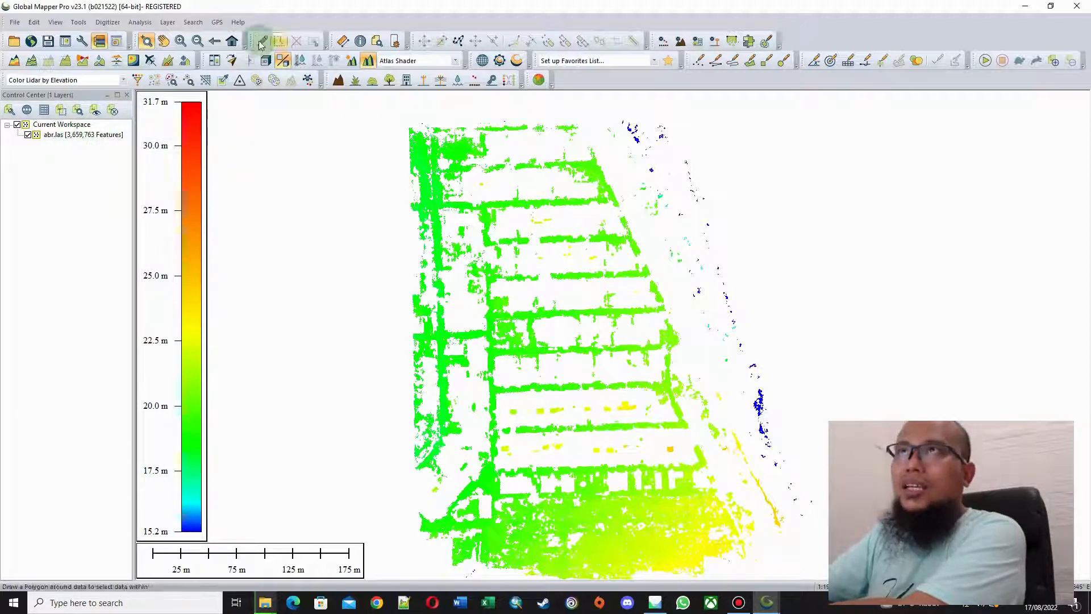
Create a DTM elevation grid from the Ground-class points only, using minimum-value binning and an automatic spacing multiple of 15.
{"action": "left_click", "coordinate": [140, 22]}
{"action": "left_click", "coordinate": [187, 39]}
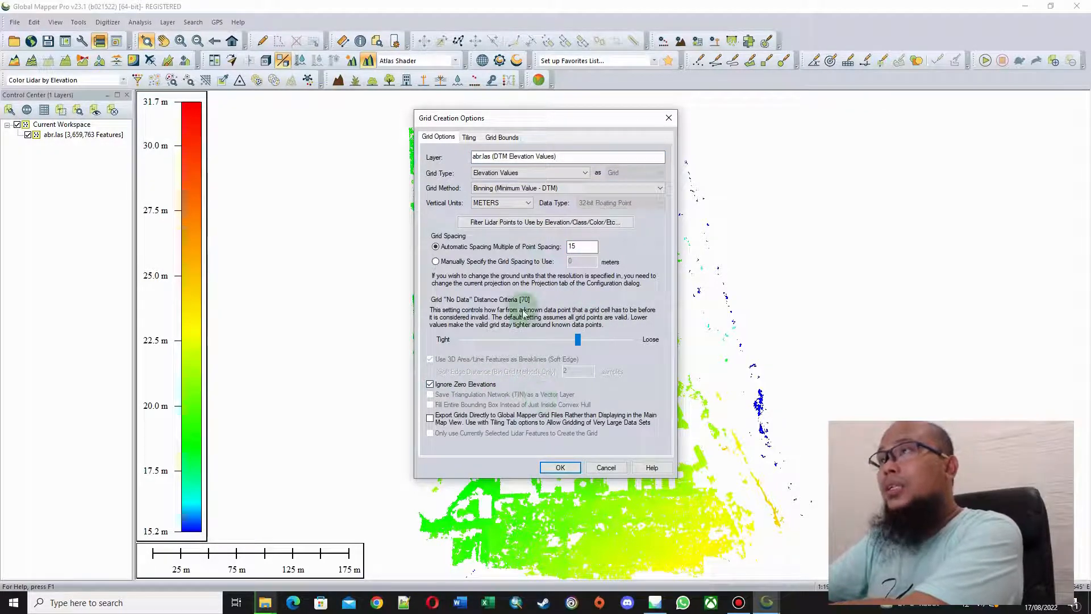
{"action": "left_click", "coordinate": [554, 221]}
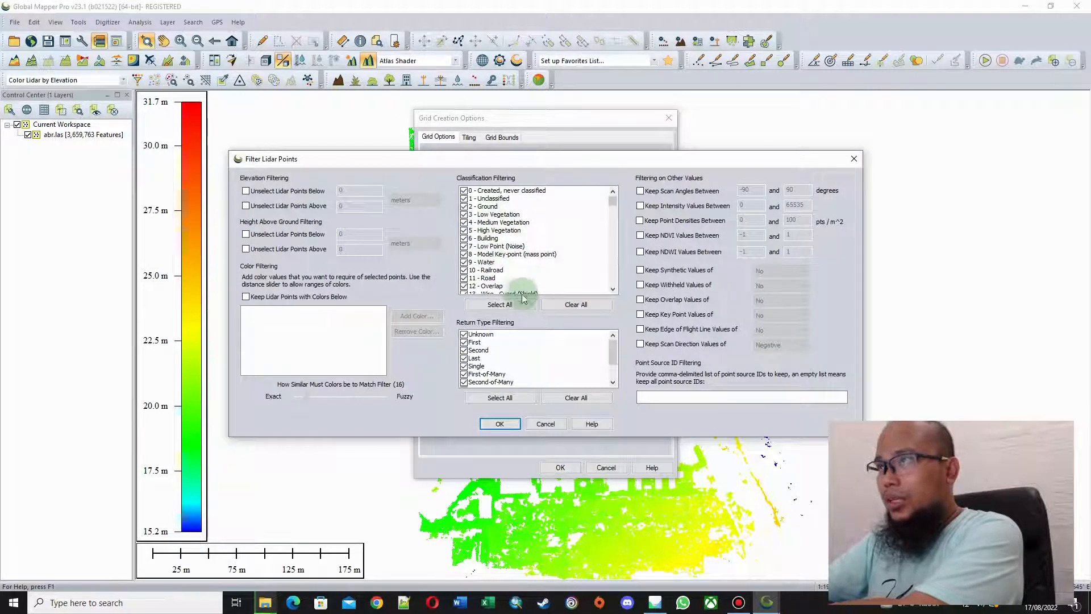
{"action": "left_click", "coordinate": [571, 304]}
{"action": "left_click", "coordinate": [464, 207]}
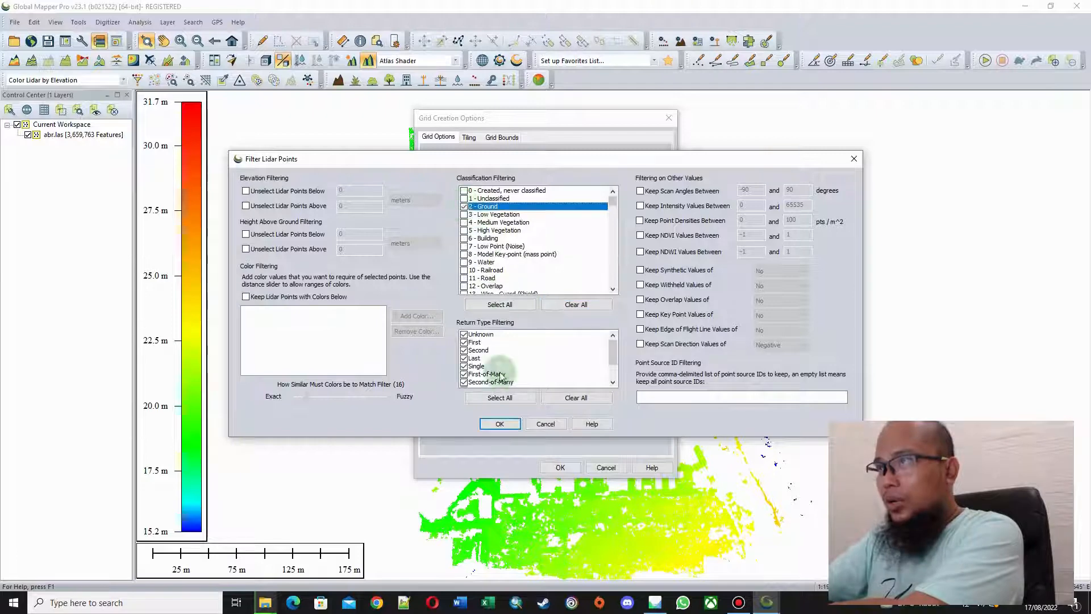
{"action": "left_click", "coordinate": [500, 423]}
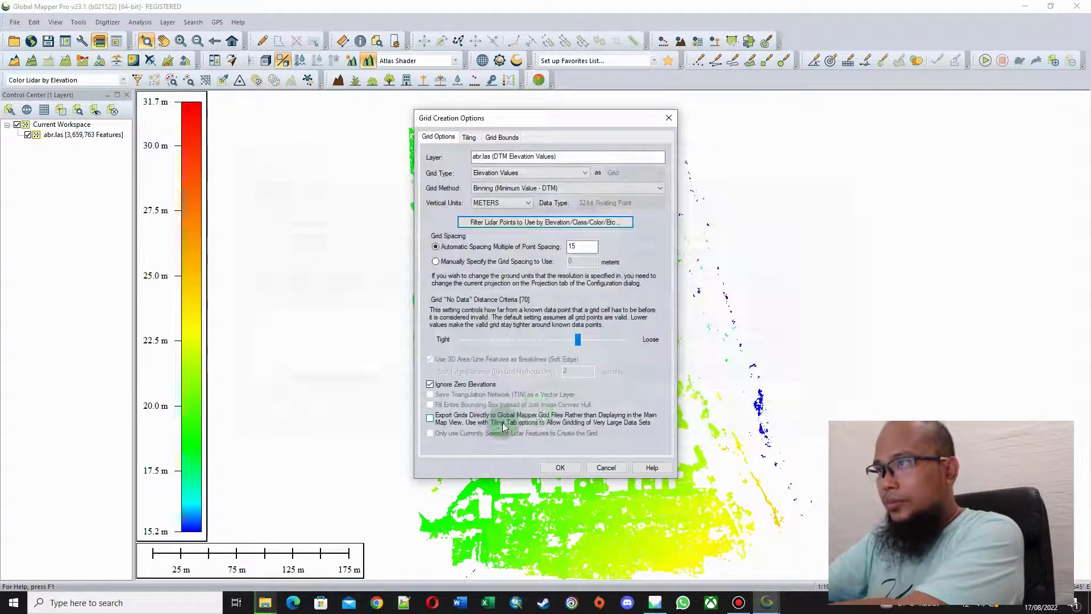
{"action": "left_click", "coordinate": [559, 466]}
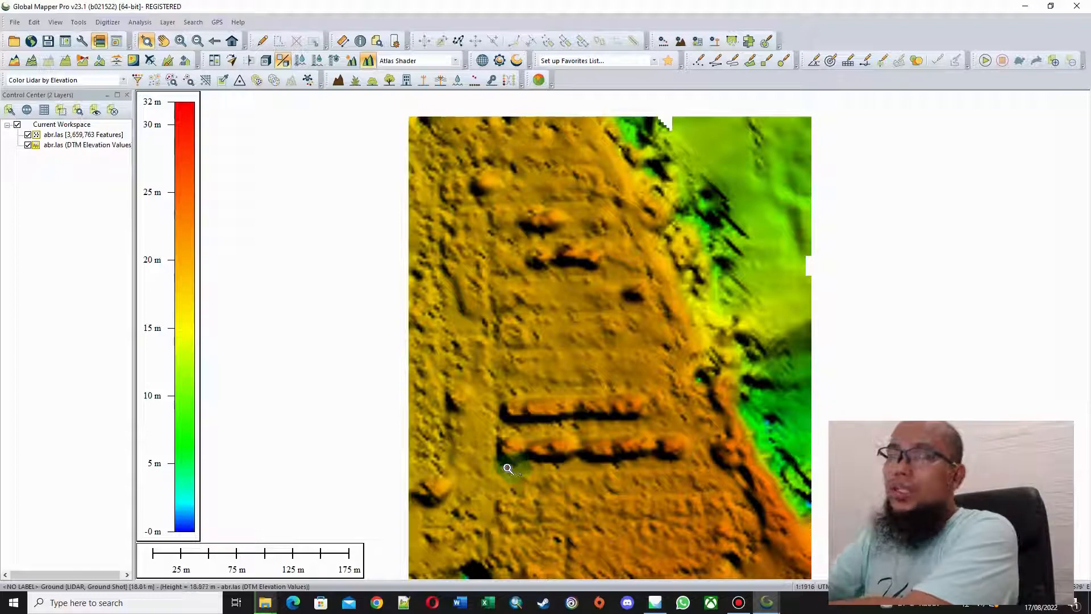
Create a second DTM elevation grid with the no-data distance criteria tightened to 50 and a point spacing multiple of 10.
{"action": "scroll", "coordinate": [537, 399], "scroll_direction": "down", "scroll_amount": 2}
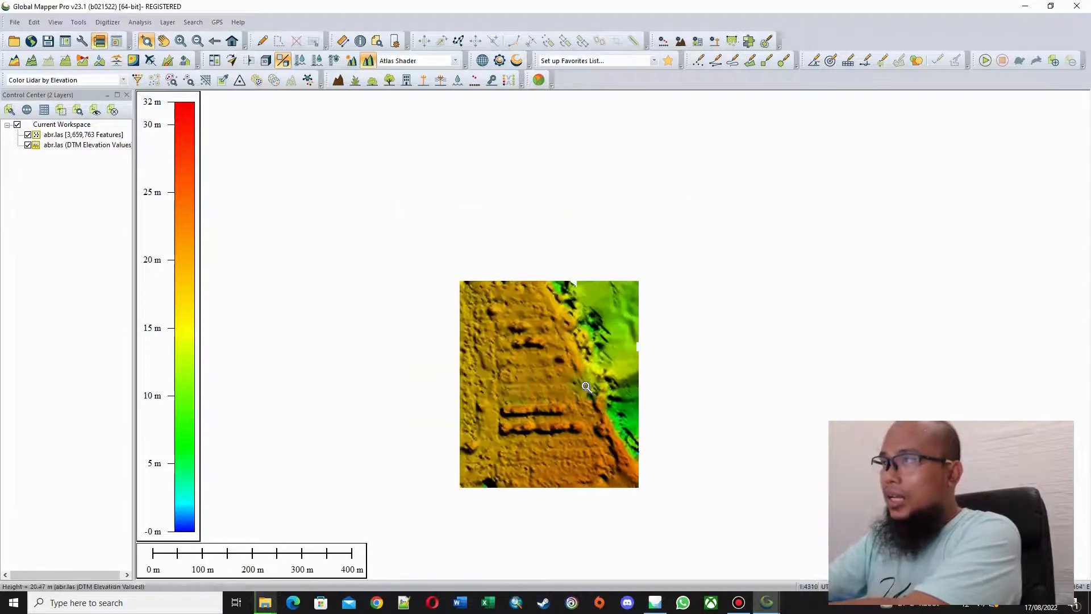
{"action": "scroll", "coordinate": [495, 393], "scroll_direction": "up", "scroll_amount": 1}
{"action": "scroll", "coordinate": [502, 399], "scroll_direction": "up", "scroll_amount": 2}
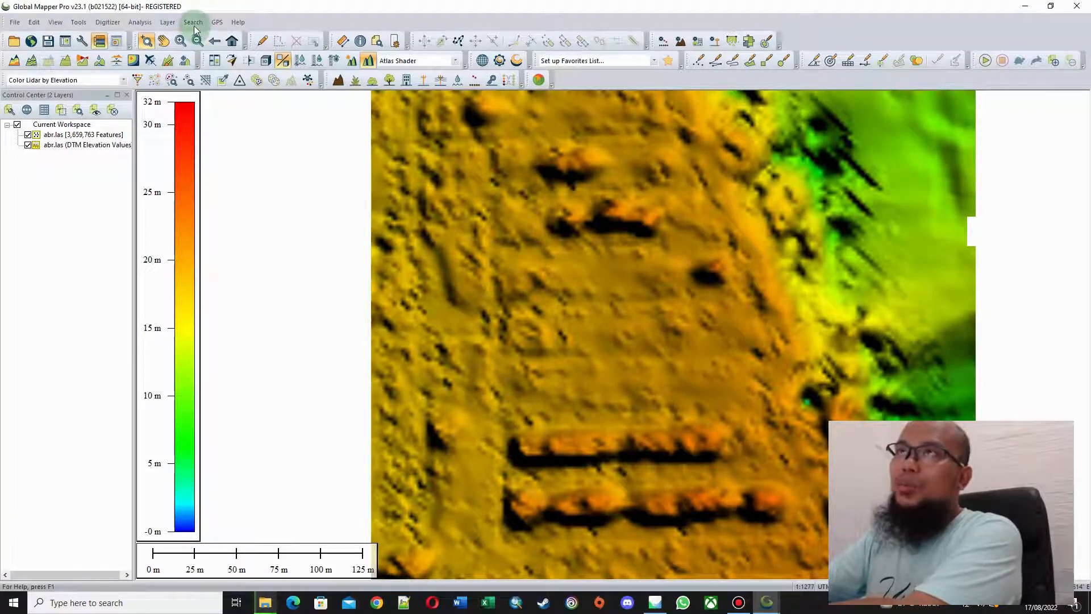
{"action": "left_click", "coordinate": [141, 22]}
{"action": "left_click", "coordinate": [146, 40]}
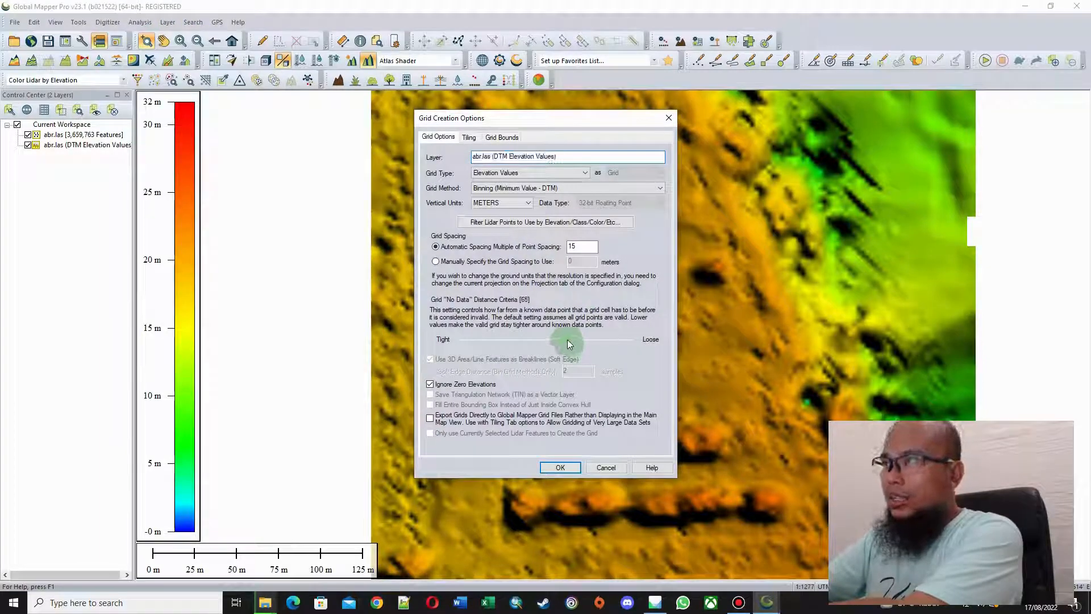
{"action": "left_click_drag", "start_coordinate": [571, 342], "coordinate": [555, 340]}
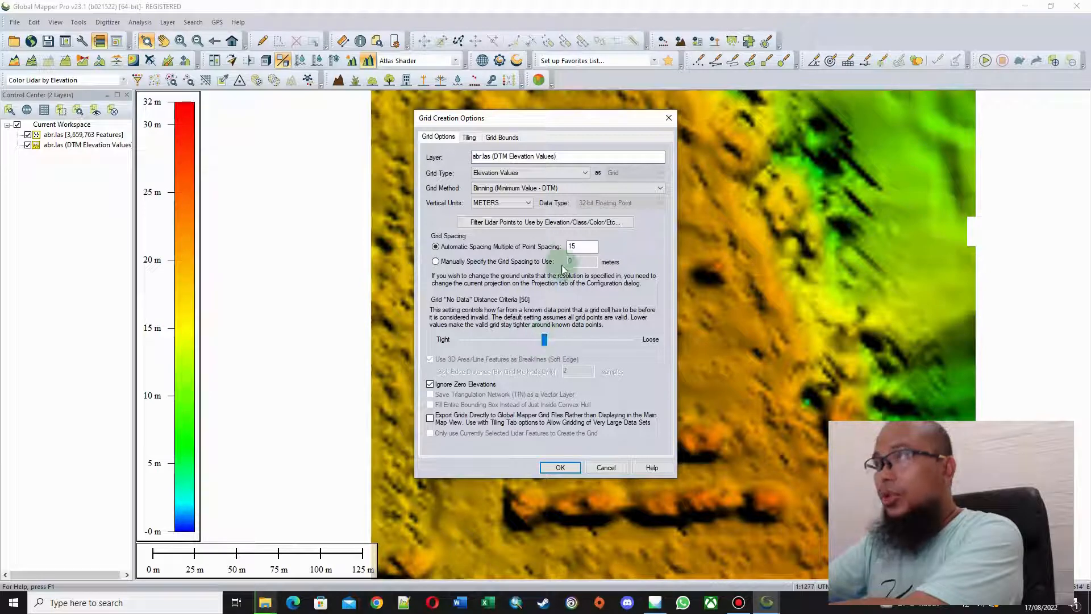
{"action": "left_click_drag", "start_coordinate": [577, 247], "coordinate": [555, 245]}
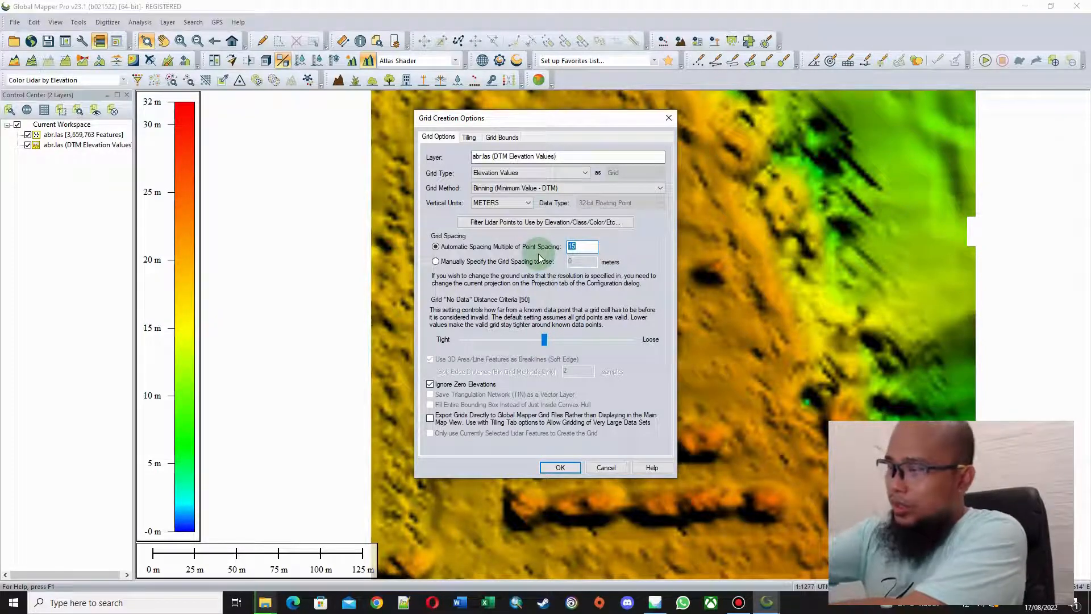
{"action": "type", "text": "10"}
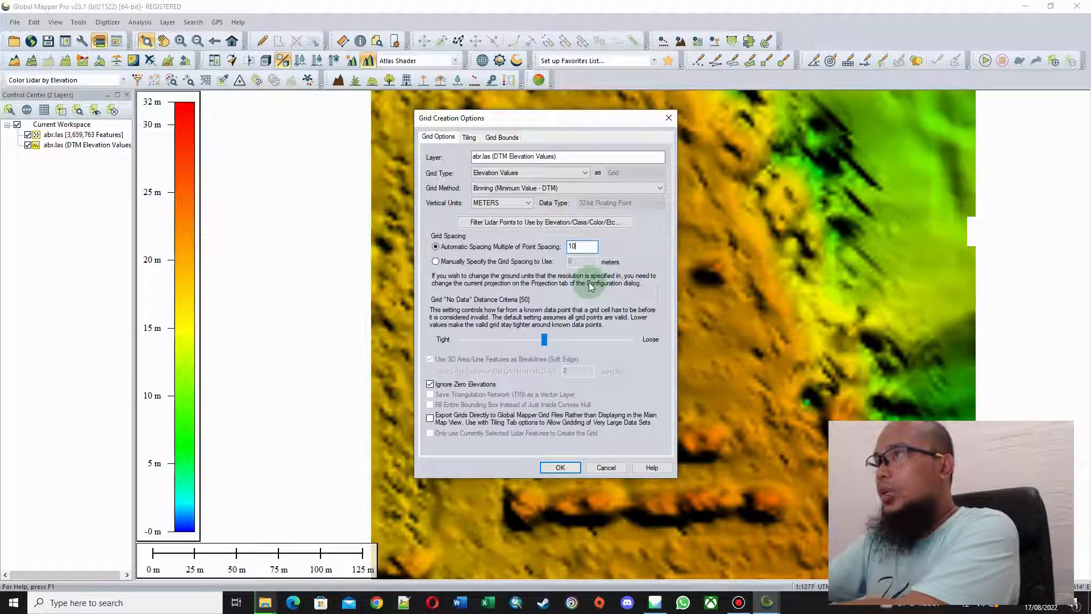
{"action": "left_click", "coordinate": [560, 468]}
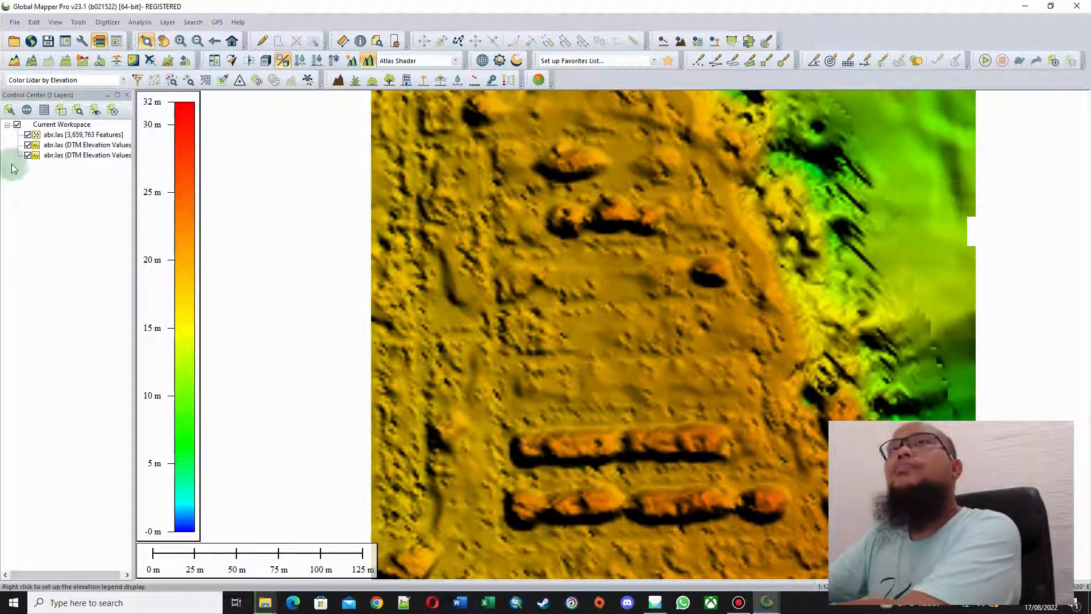
Compare the two DTM grids by switching their visibility, leaving the first hidden and the second with spacing multiple 10 shown.
{"action": "left_click", "coordinate": [28, 146]}
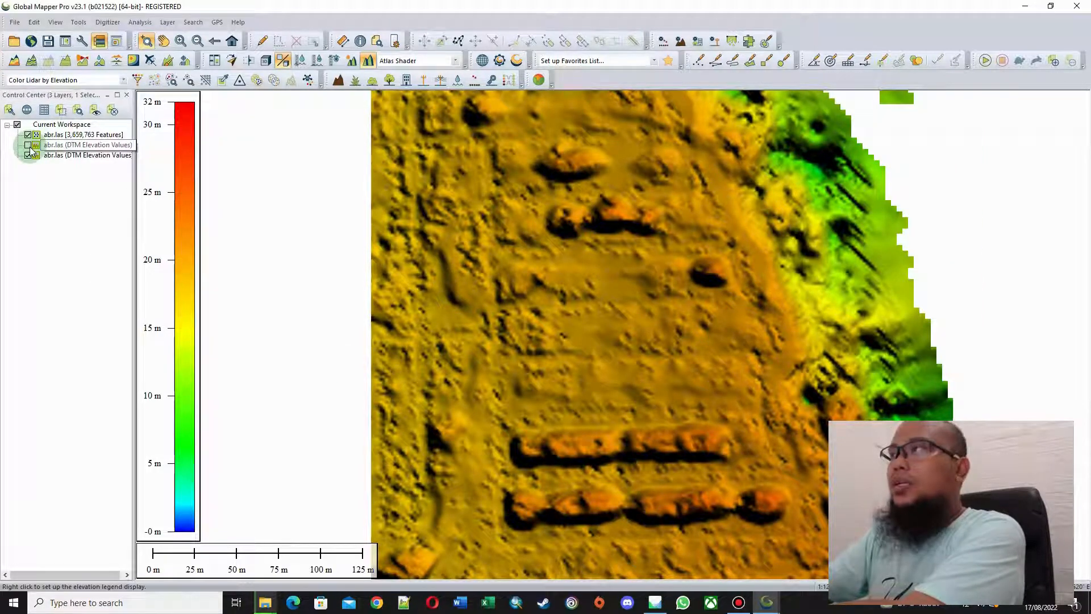
{"action": "scroll", "coordinate": [676, 335], "scroll_direction": "down", "scroll_amount": 3}
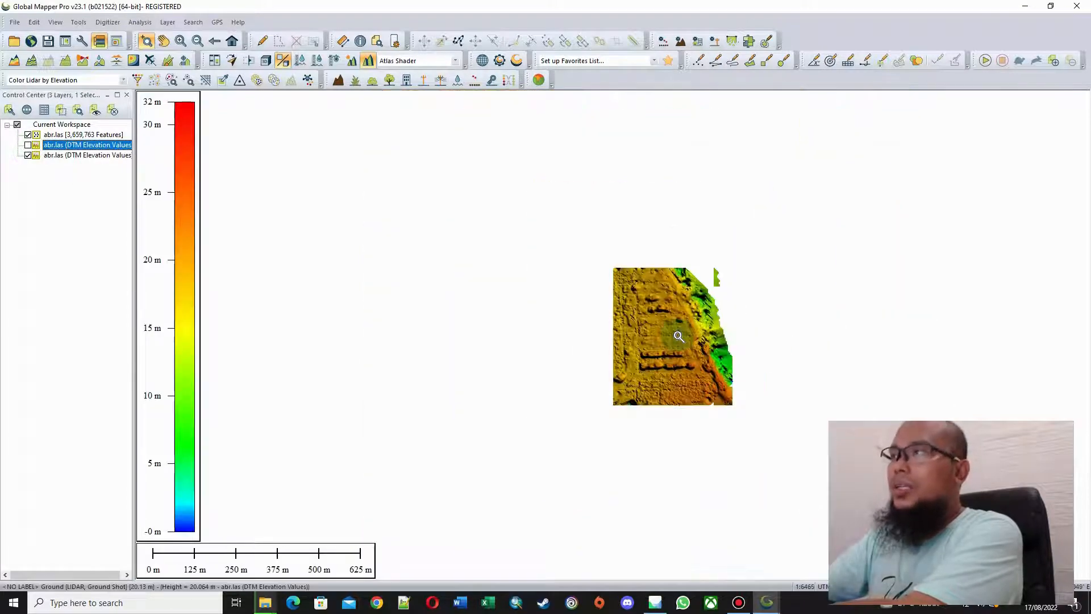
{"action": "scroll", "coordinate": [679, 339], "scroll_direction": "up", "scroll_amount": 2}
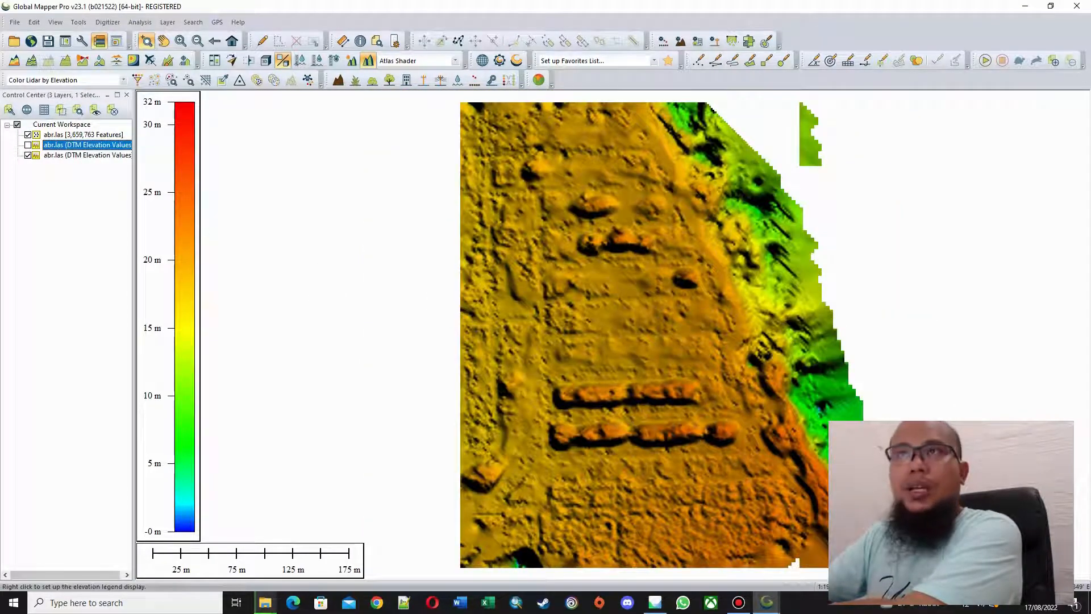
{"action": "left_click", "coordinate": [28, 145]}
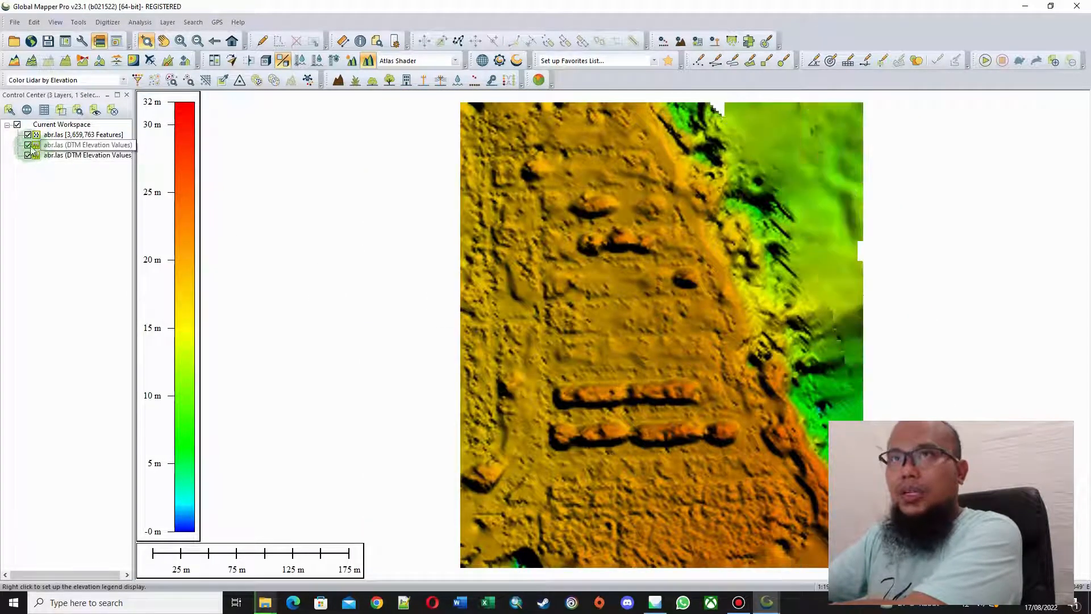
{"action": "left_click", "coordinate": [28, 155]}
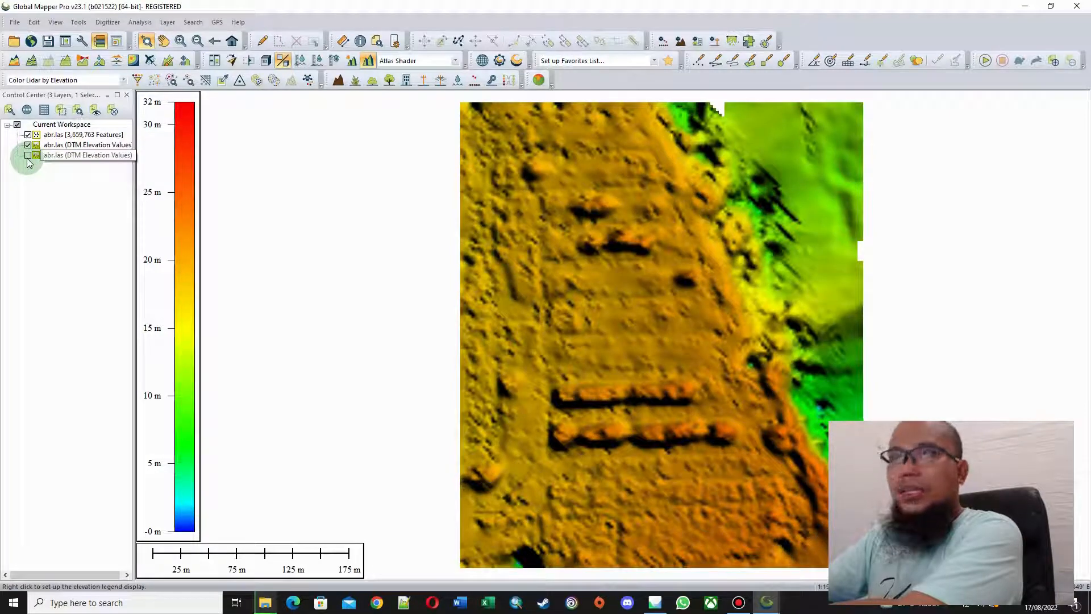
{"action": "left_click", "coordinate": [29, 156]}
{"action": "left_click", "coordinate": [29, 155]}
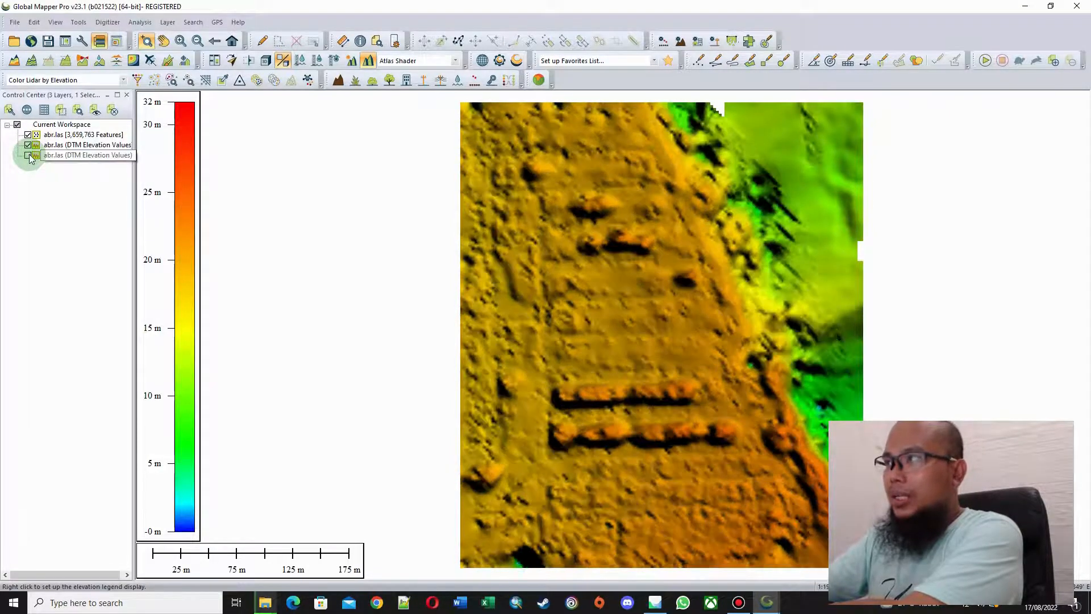
{"action": "left_click", "coordinate": [29, 155]}
{"action": "left_click", "coordinate": [29, 155]}
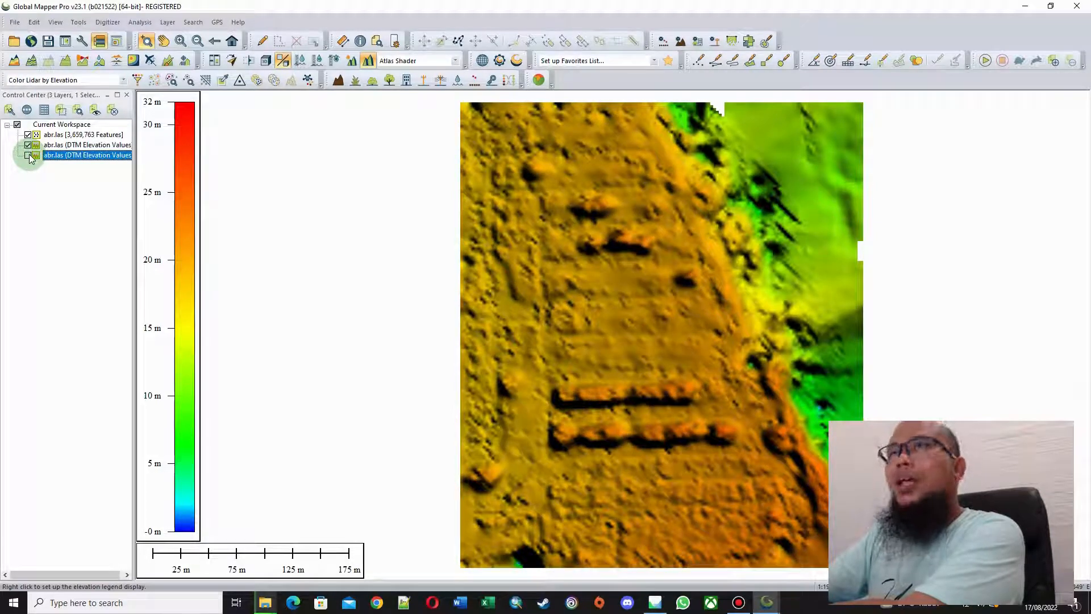
{"action": "left_click", "coordinate": [28, 145]}
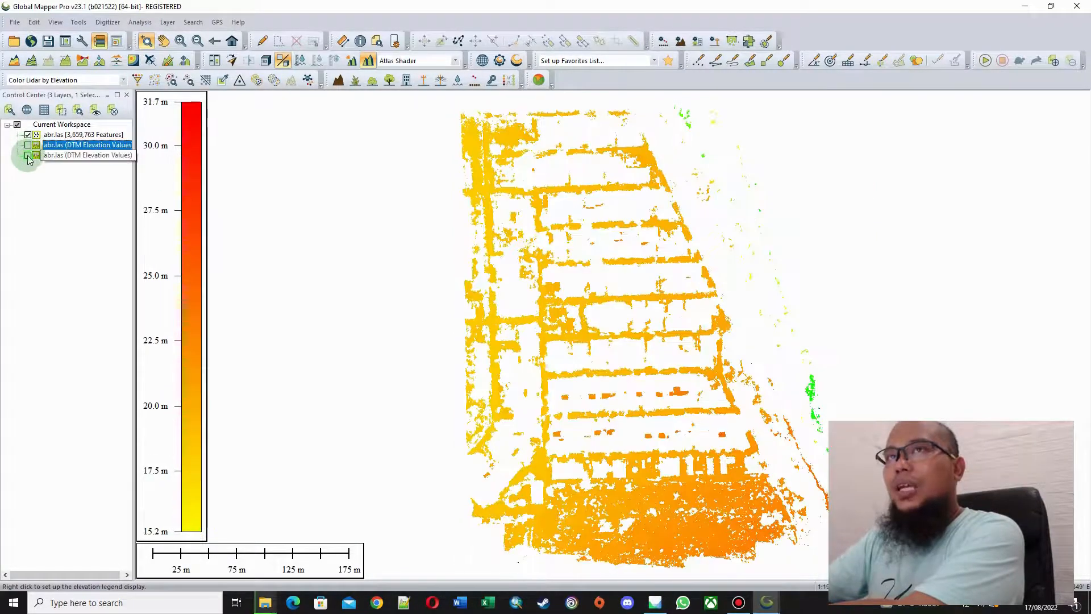
{"action": "left_click", "coordinate": [27, 155]}
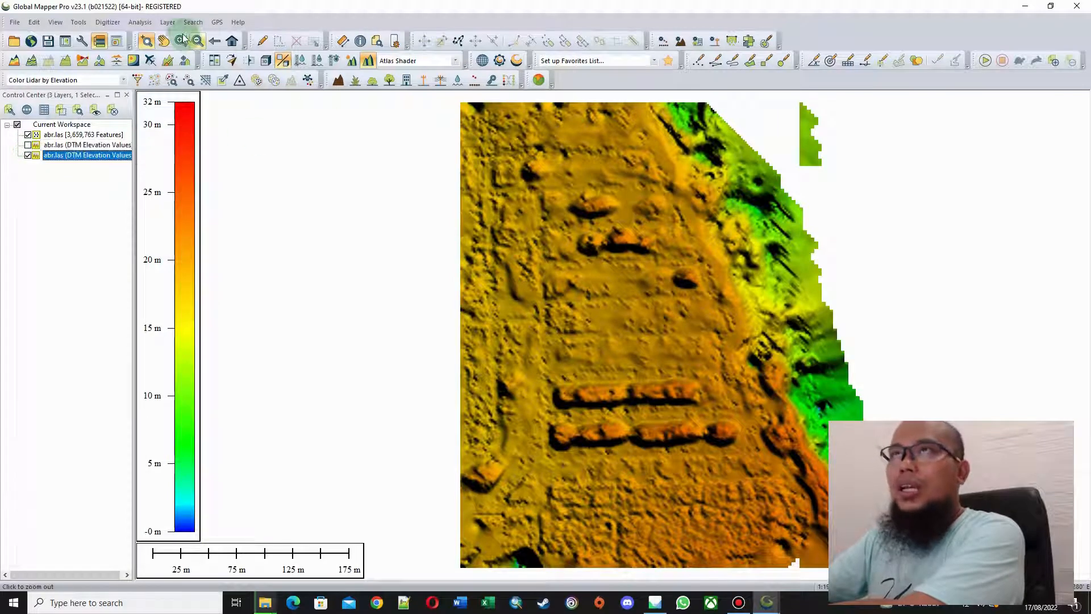
Generate contours from the DTM elevation grid only, at a 2 m interval, discarding closed contour lines shorter than 25 meters.
{"action": "left_click", "coordinate": [140, 23]}
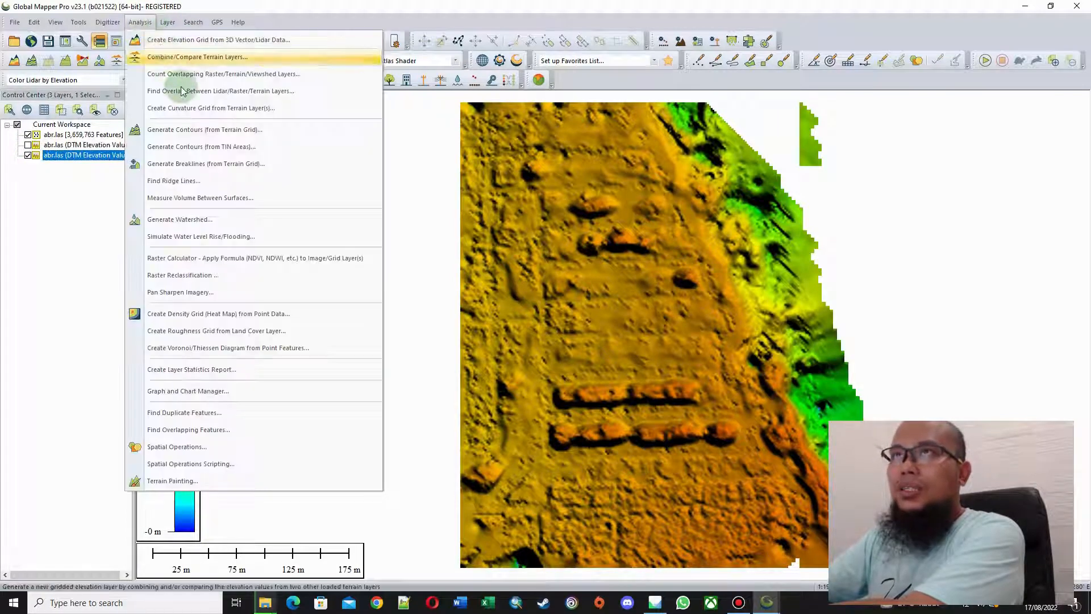
{"action": "left_click", "coordinate": [189, 131]}
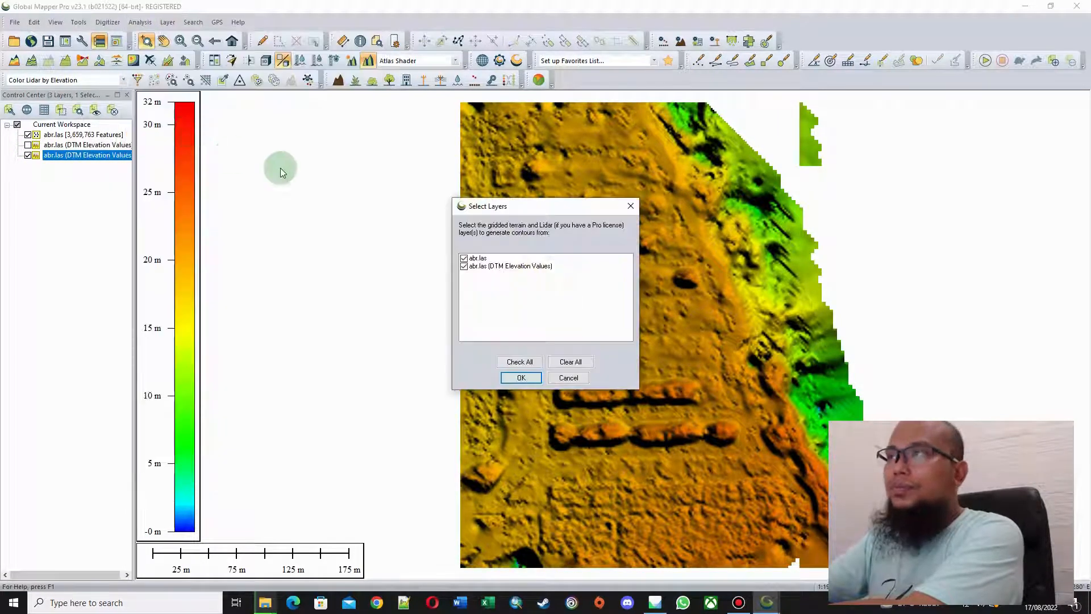
{"action": "left_click", "coordinate": [479, 260]}
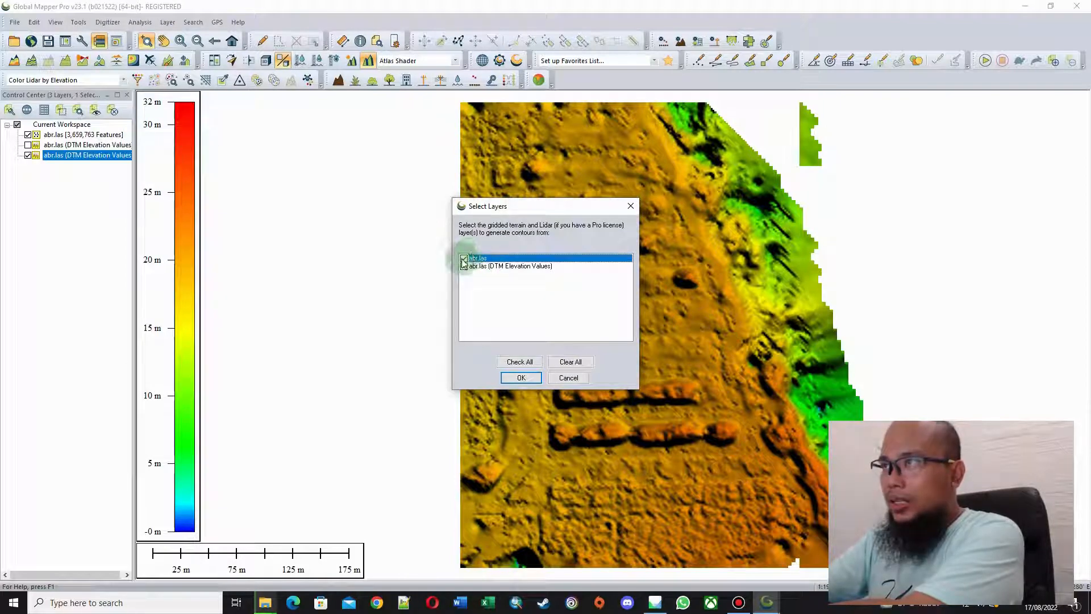
{"action": "left_click", "coordinate": [521, 377]}
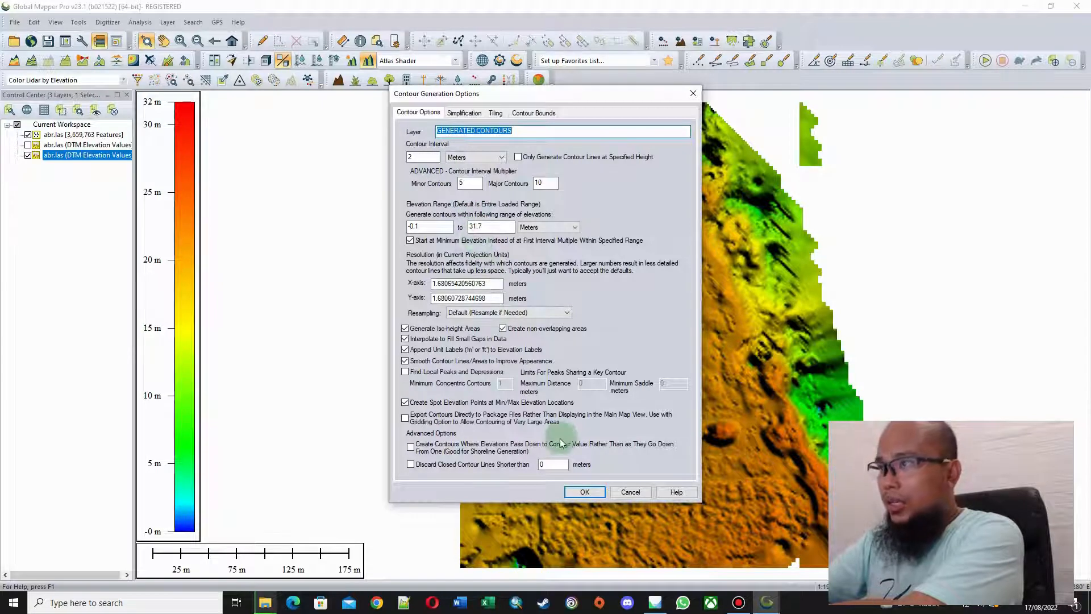
{"action": "left_click", "coordinate": [545, 464]}
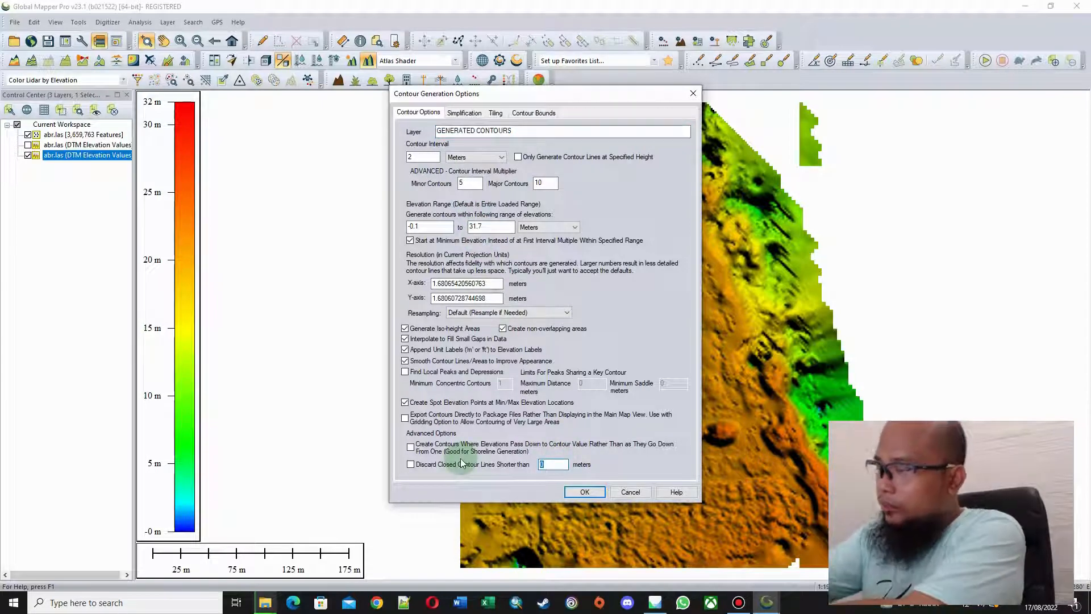
{"action": "left_click", "coordinate": [410, 465]}
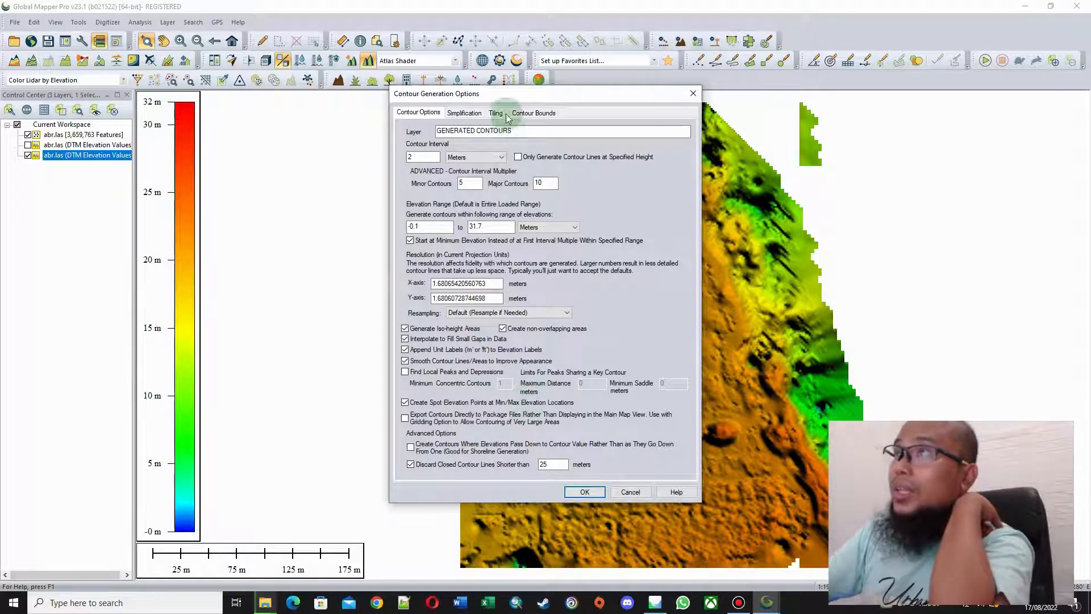
{"action": "left_click", "coordinate": [465, 113]}
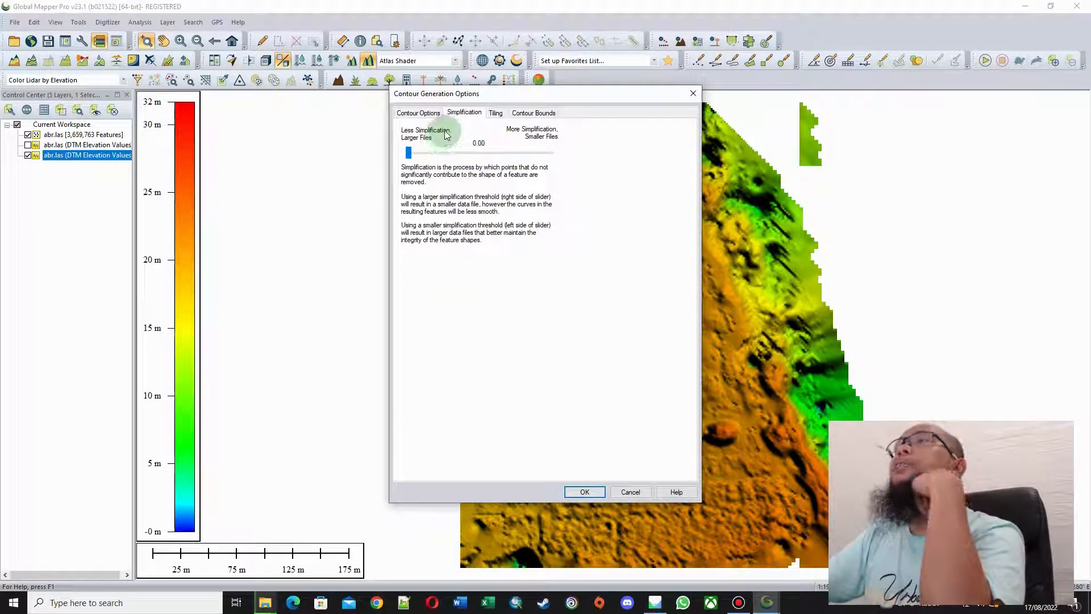
{"action": "left_click", "coordinate": [431, 115]}
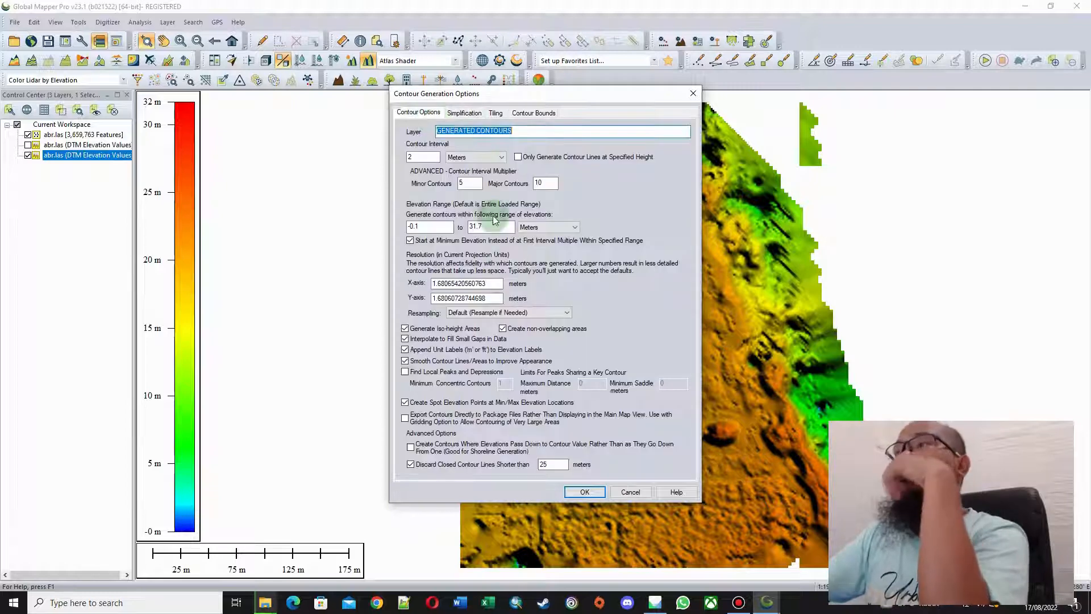
{"action": "left_click", "coordinate": [583, 492]}
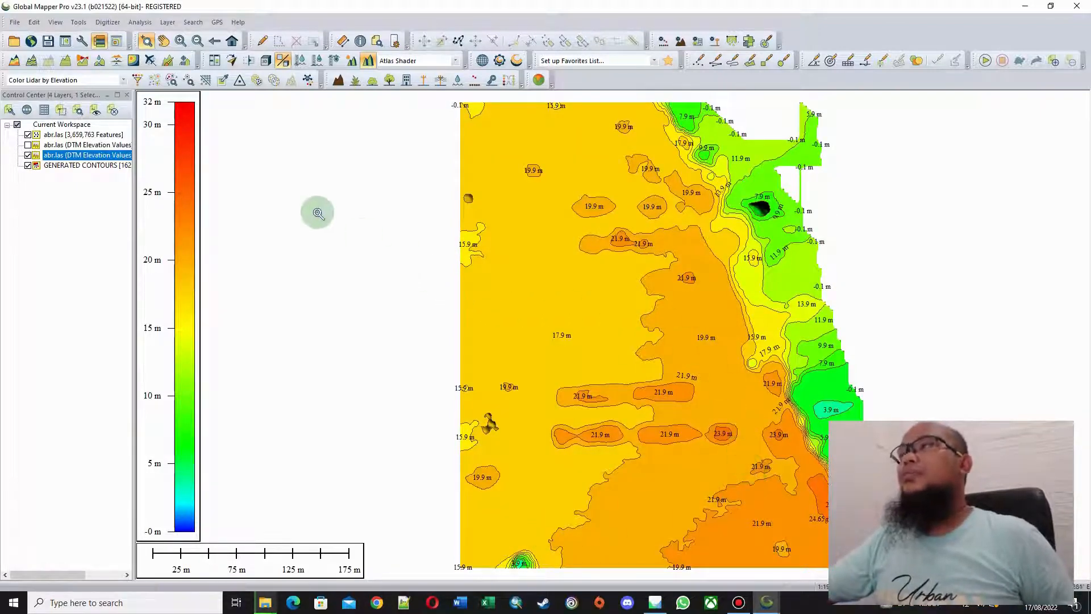
Hide the first contour layer and generate another 2 m contour set from the DTM grid only, without iso-height areas.
{"action": "left_click", "coordinate": [28, 166]}
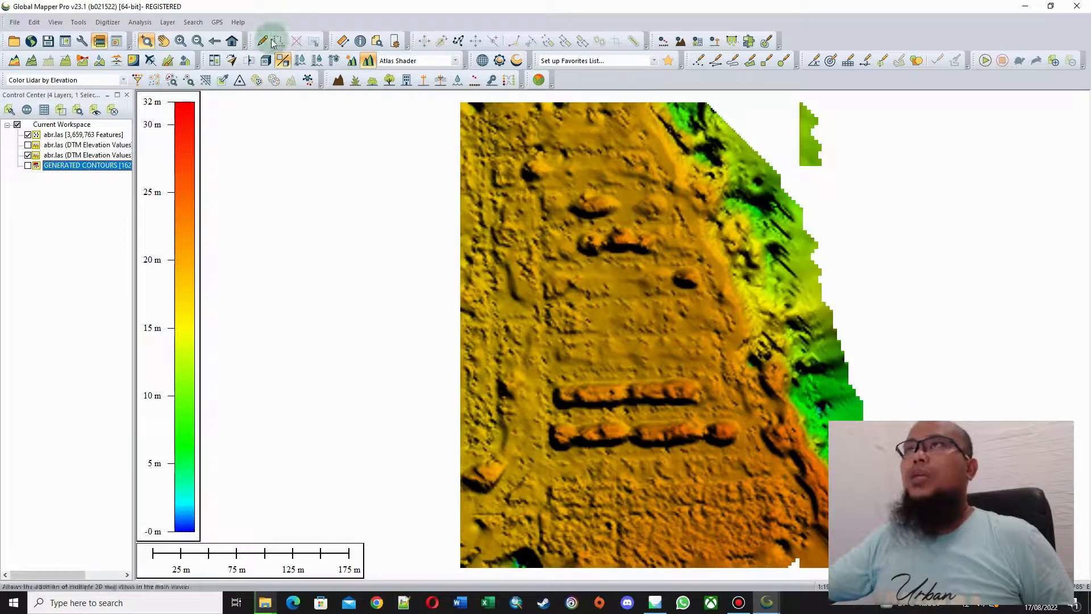
{"action": "left_click", "coordinate": [140, 21]}
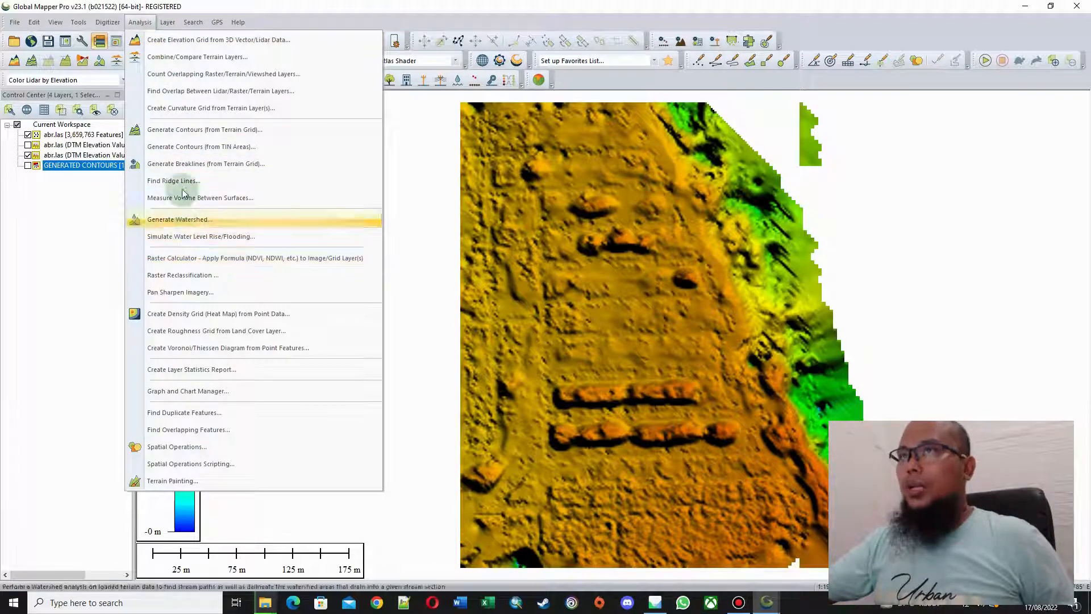
{"action": "left_click", "coordinate": [188, 130]}
{"action": "left_click", "coordinate": [464, 257]}
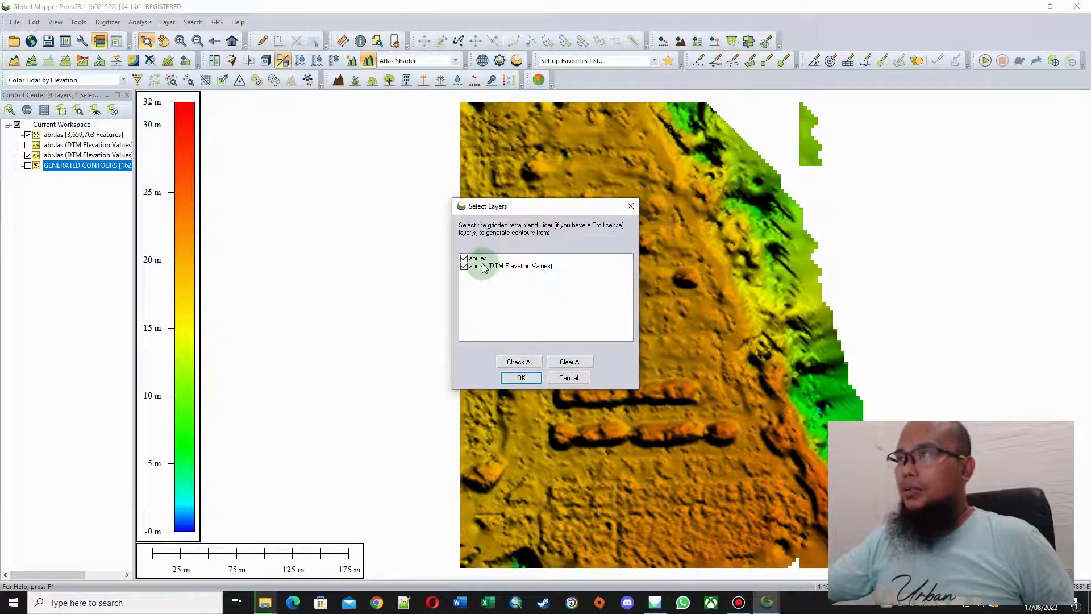
{"action": "left_click", "coordinate": [465, 258]}
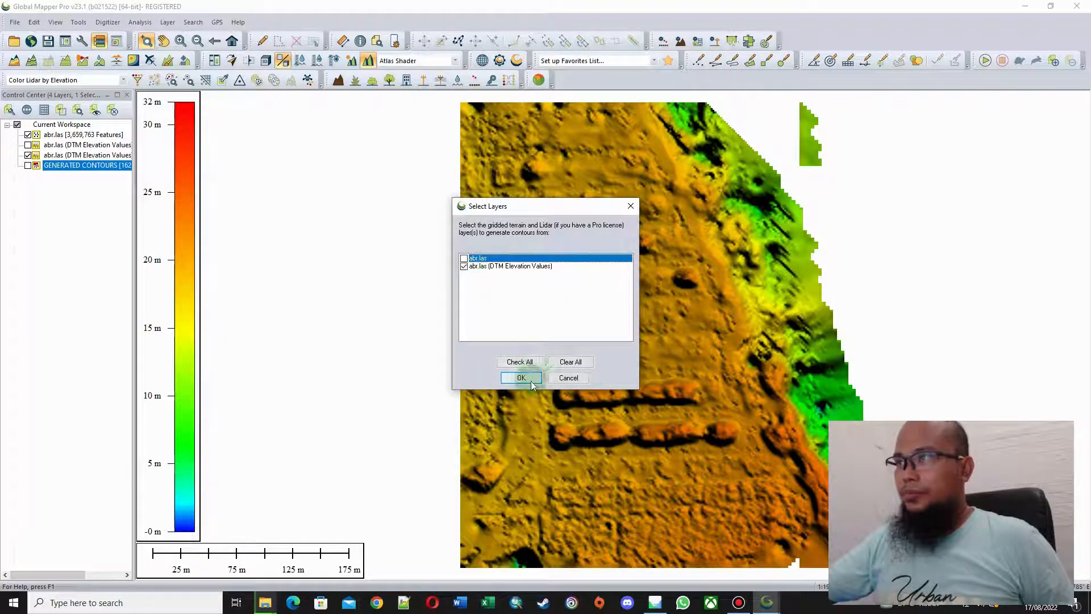
{"action": "left_click", "coordinate": [531, 379]}
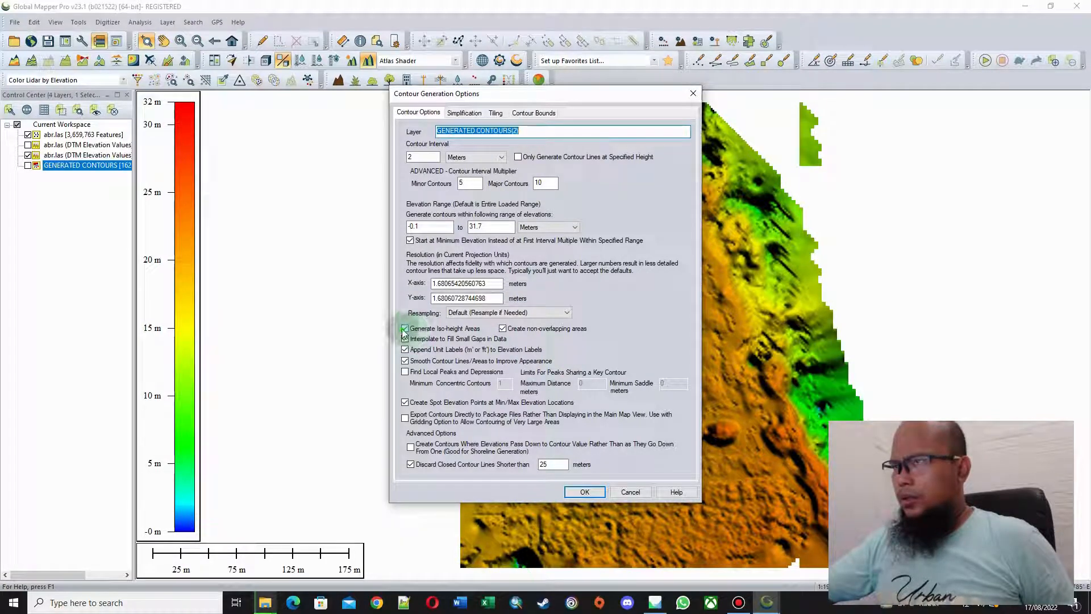
{"action": "left_click", "coordinate": [404, 329]}
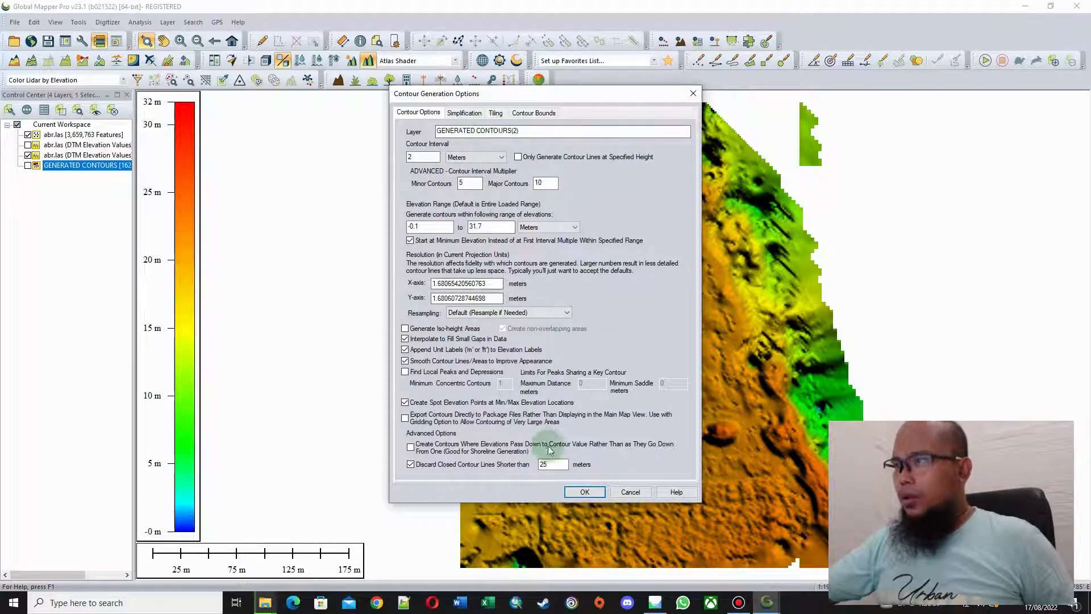
{"action": "left_click", "coordinate": [583, 492]}
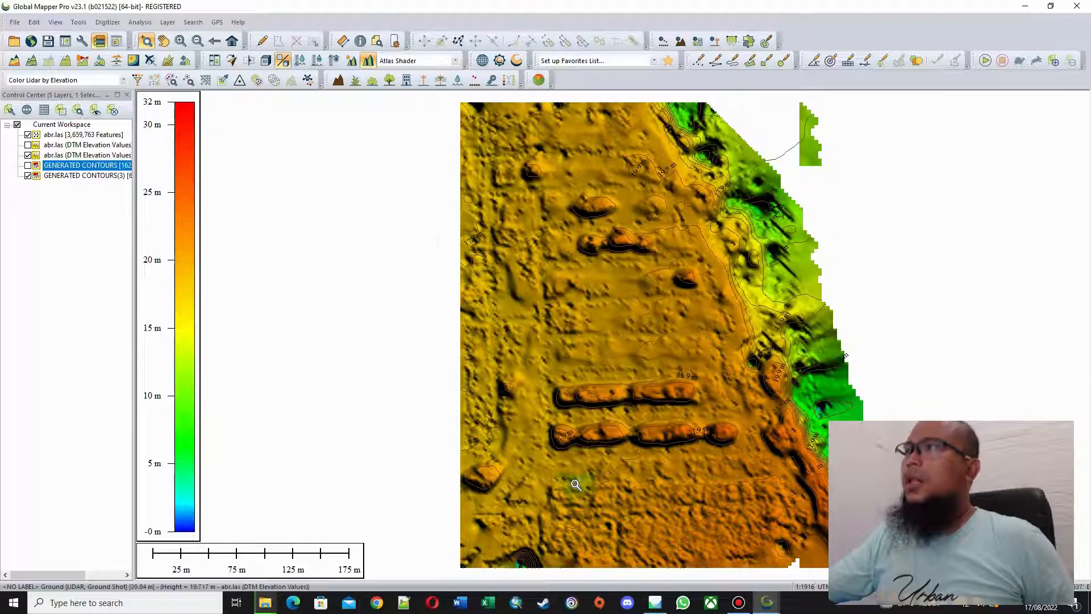
Hide the lidar and DTM layers and compare the two contour layers, leaving only the line contours shown.
{"action": "left_click", "coordinate": [27, 155]}
{"action": "left_click", "coordinate": [27, 135]}
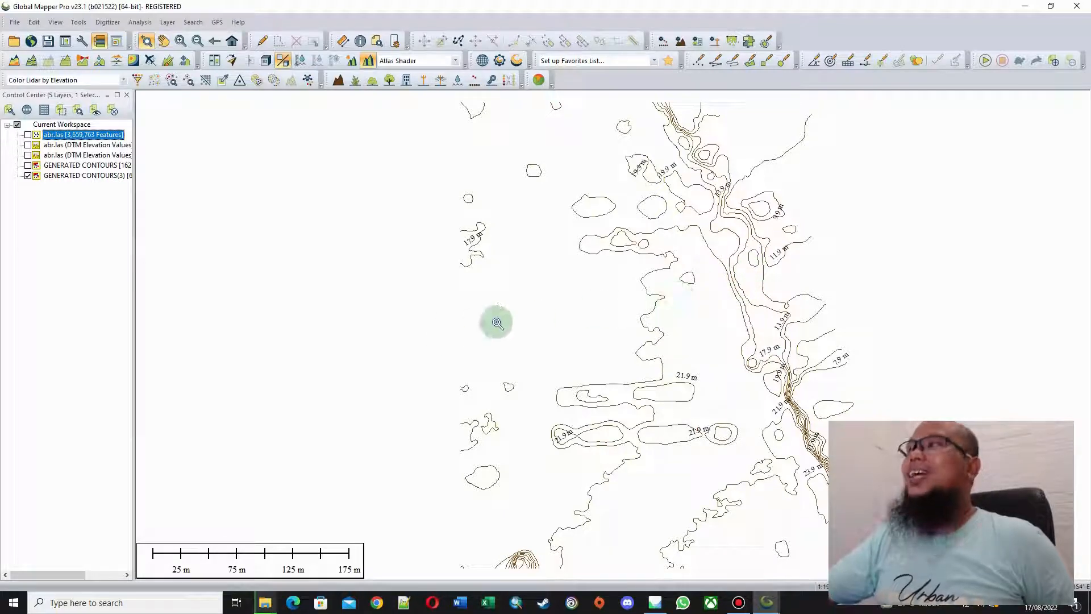
{"action": "left_click", "coordinate": [28, 166]}
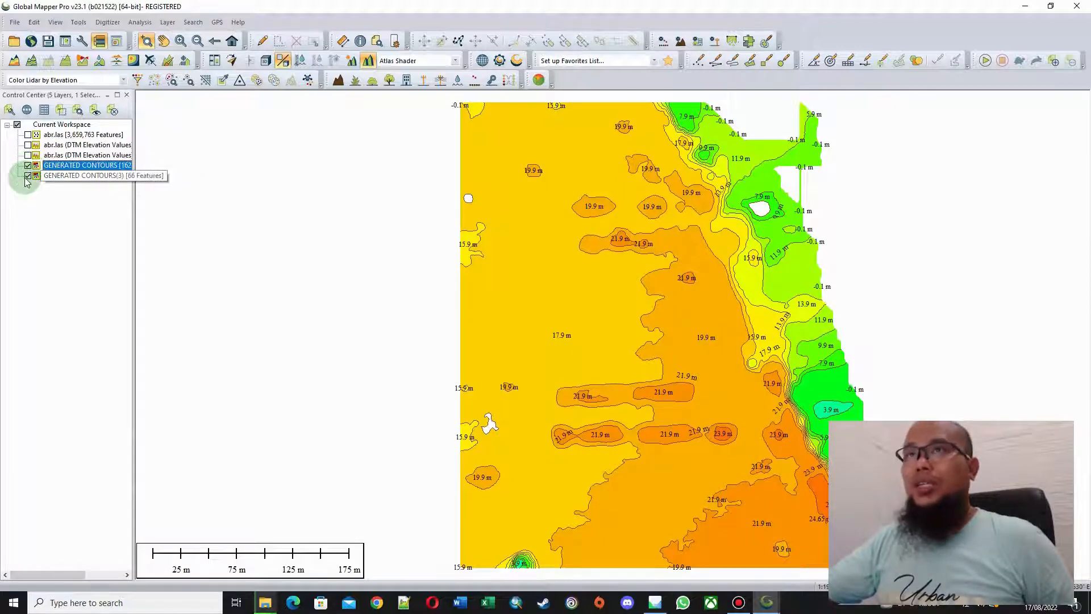
{"action": "left_click", "coordinate": [28, 165]}
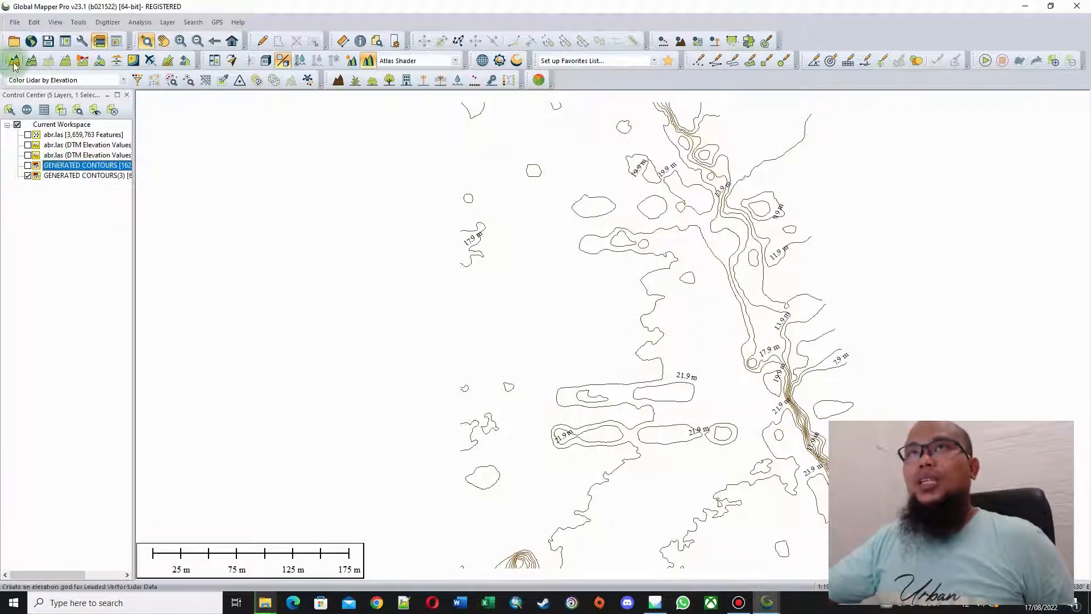
Start a vector export of the displayed contours in Shapefile format.
{"action": "left_click", "coordinate": [14, 22]}
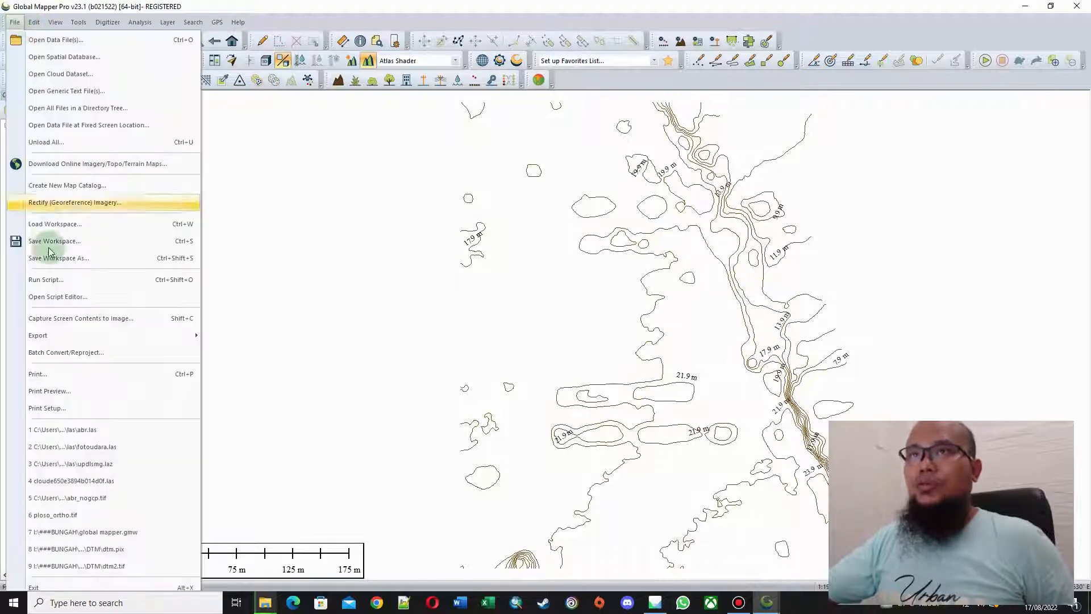
{"action": "mouse_move", "coordinate": [165, 335]}
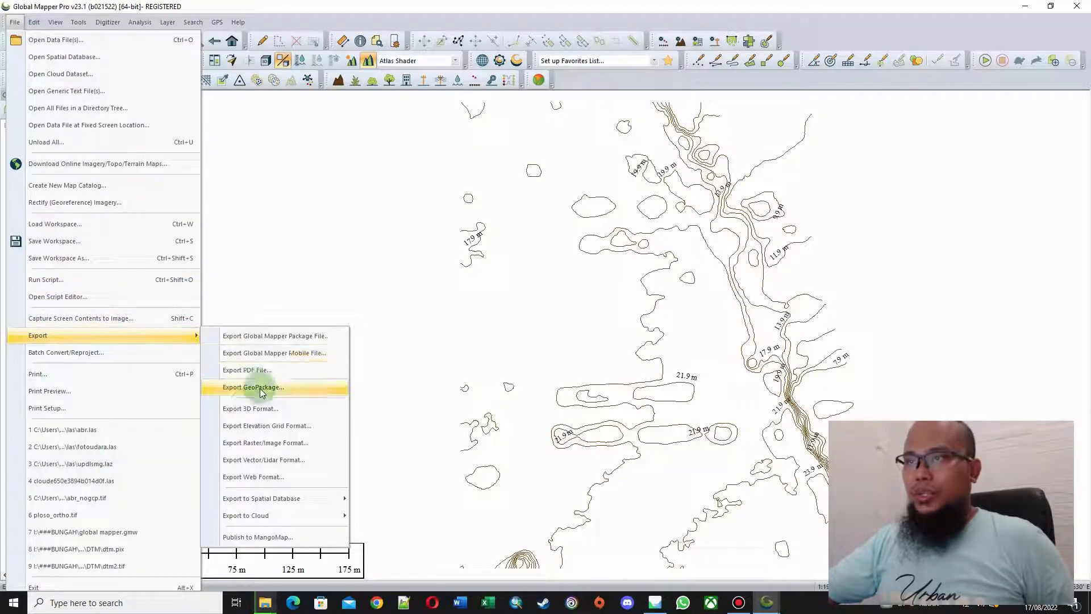
{"action": "left_click", "coordinate": [292, 461]}
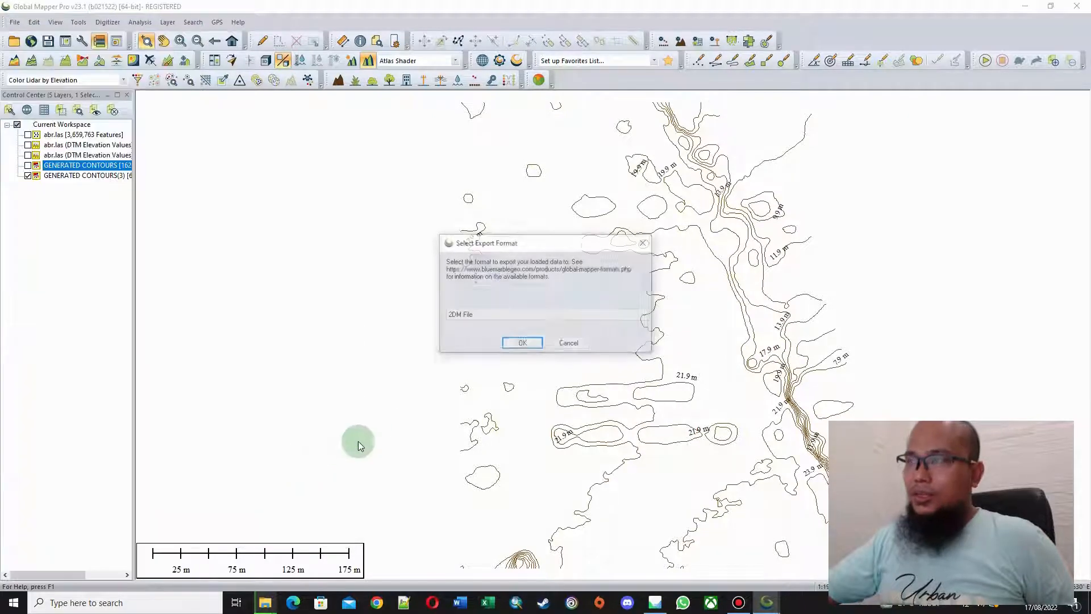
{"action": "left_click", "coordinate": [465, 316]}
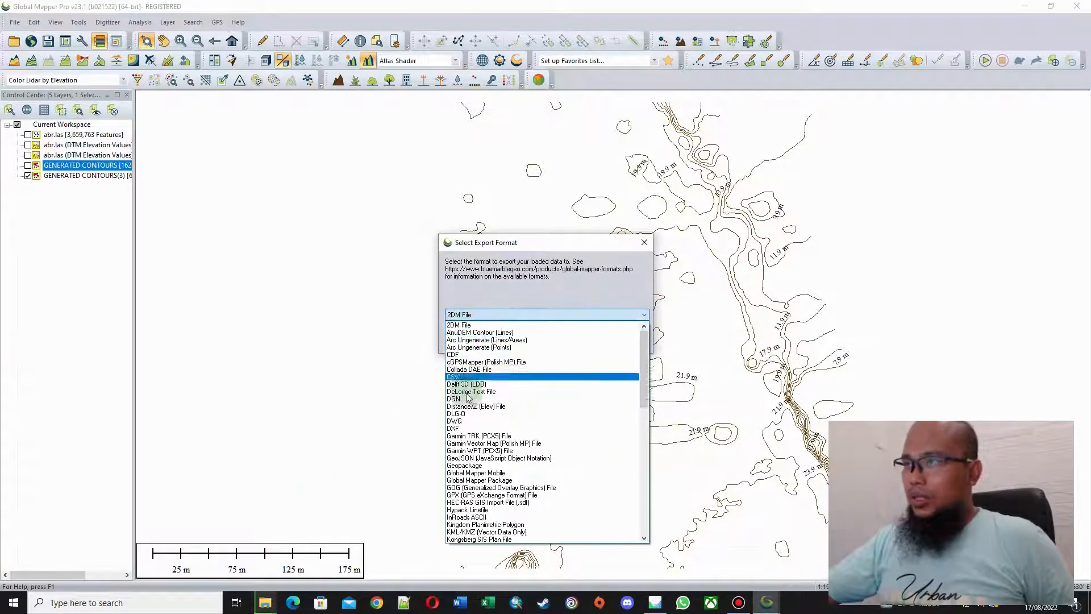
{"action": "scroll", "coordinate": [495, 503], "scroll_direction": "down", "scroll_amount": 7}
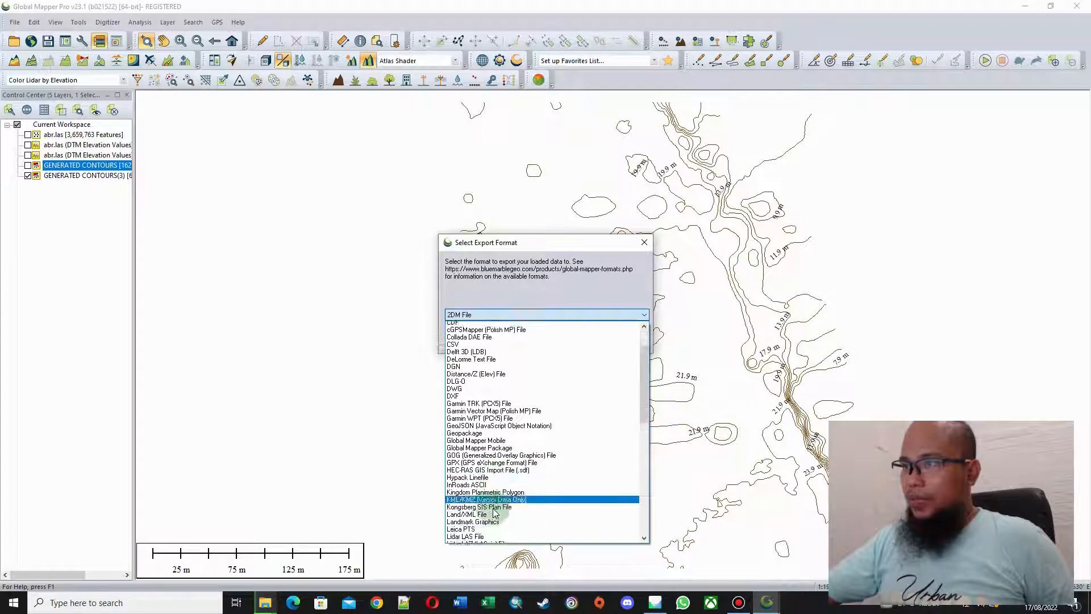
{"action": "scroll", "coordinate": [494, 511], "scroll_direction": "down", "scroll_amount": 7}
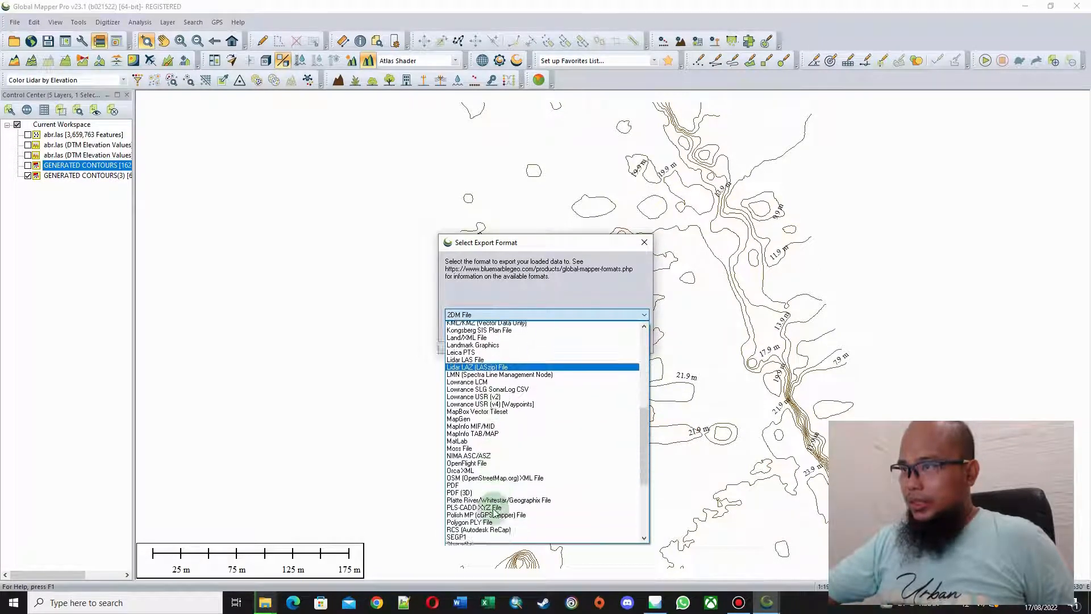
{"action": "scroll", "coordinate": [493, 511], "scroll_direction": "down", "scroll_amount": 2}
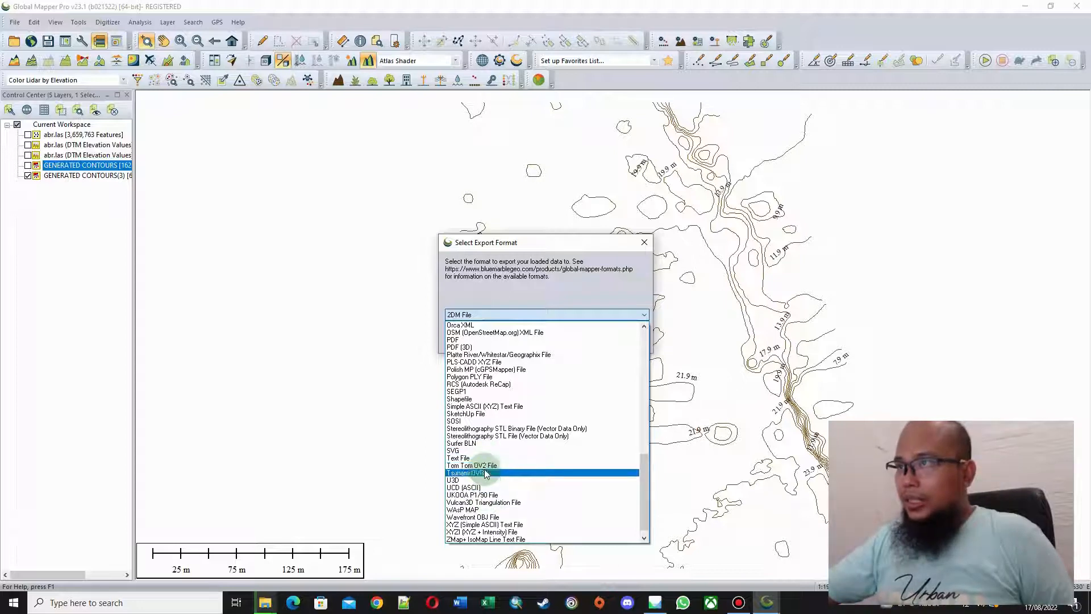
{"action": "scroll", "coordinate": [492, 482], "scroll_direction": "down", "scroll_amount": 1}
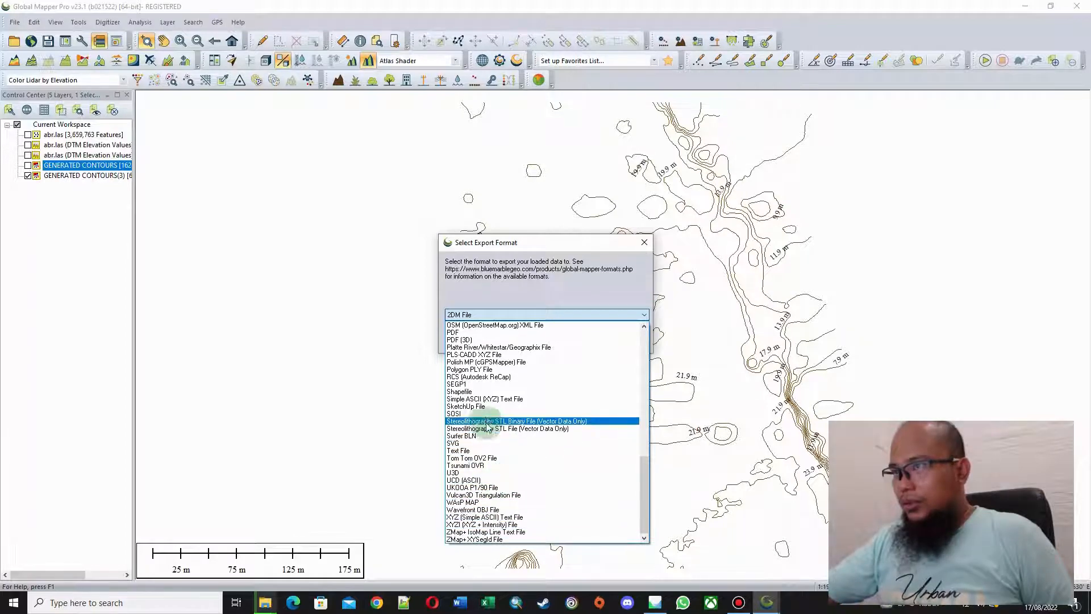
{"action": "left_click", "coordinate": [482, 392]}
{"action": "left_click", "coordinate": [522, 344]}
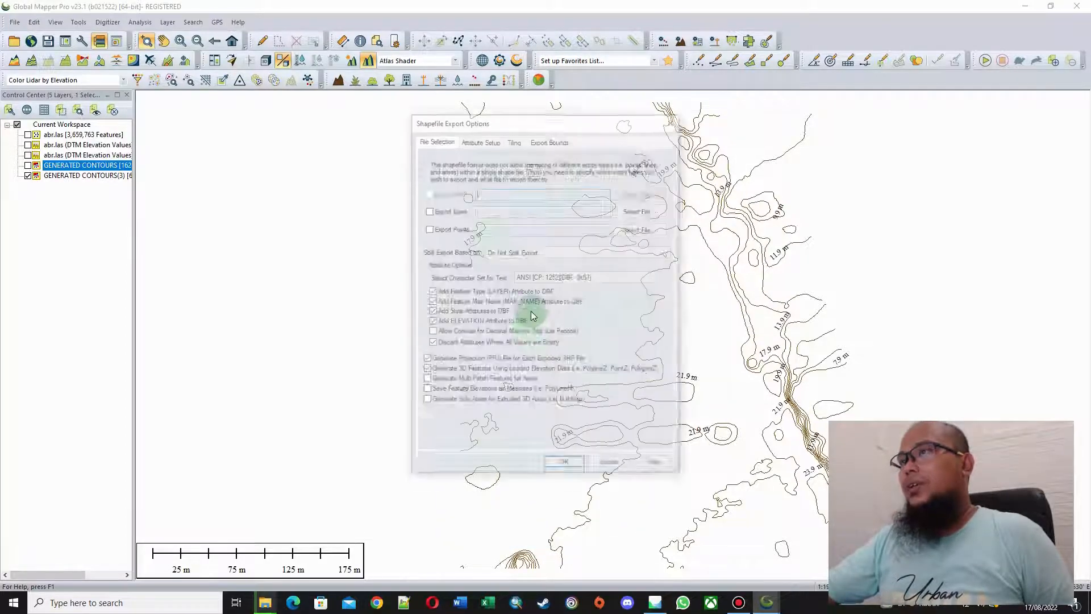
Enable line export for the shapefile and choose the PELATIHAN_DPA_dataset\04.export folder on the Desktop as its destination.
{"action": "left_click", "coordinate": [429, 229]}
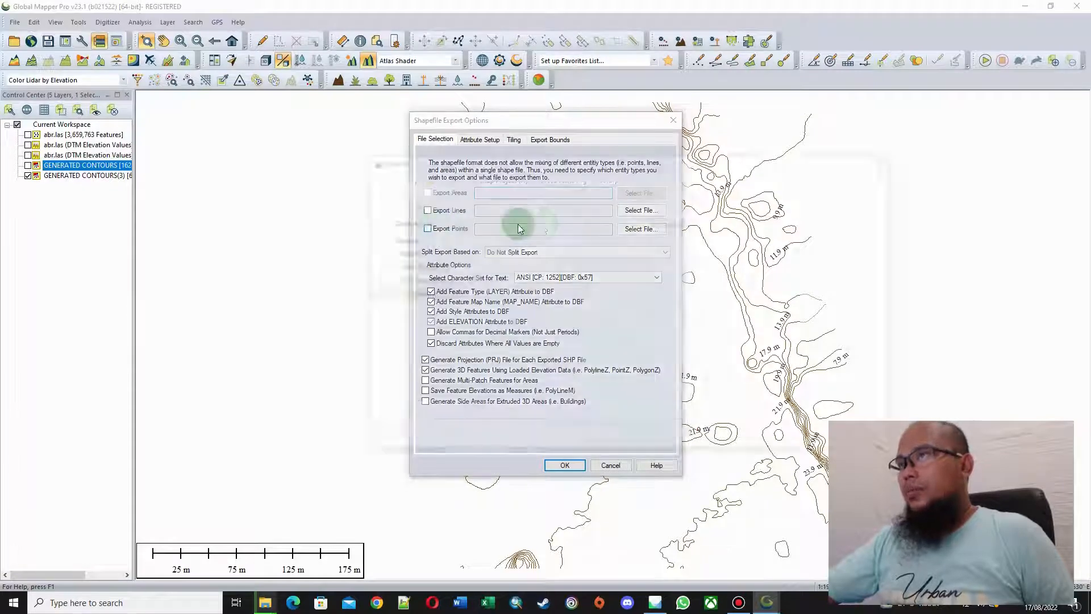
{"action": "left_click", "coordinate": [861, 439]}
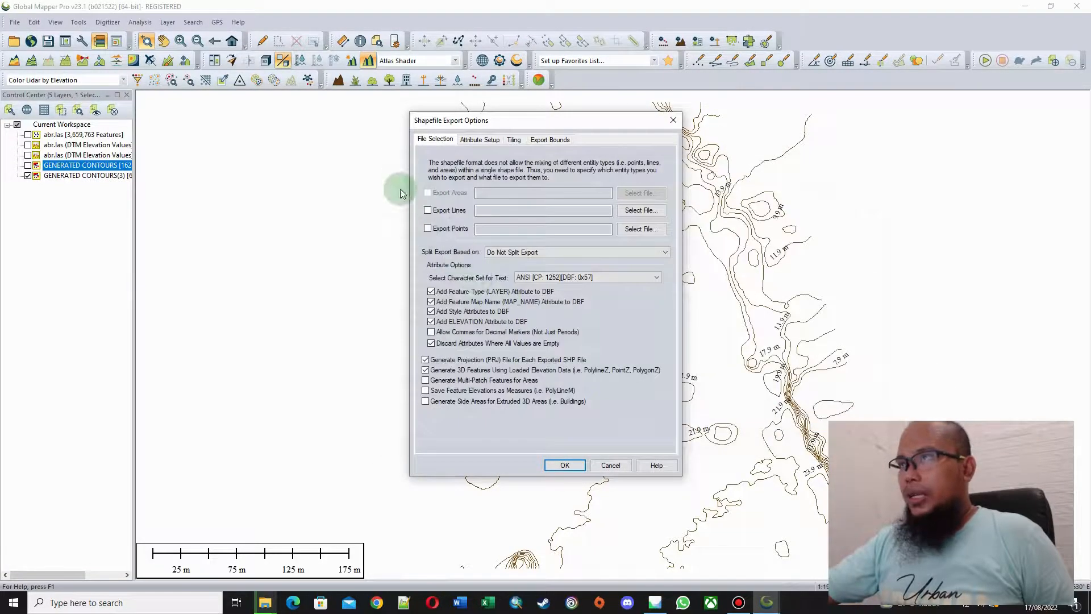
{"action": "left_click", "coordinate": [429, 210]}
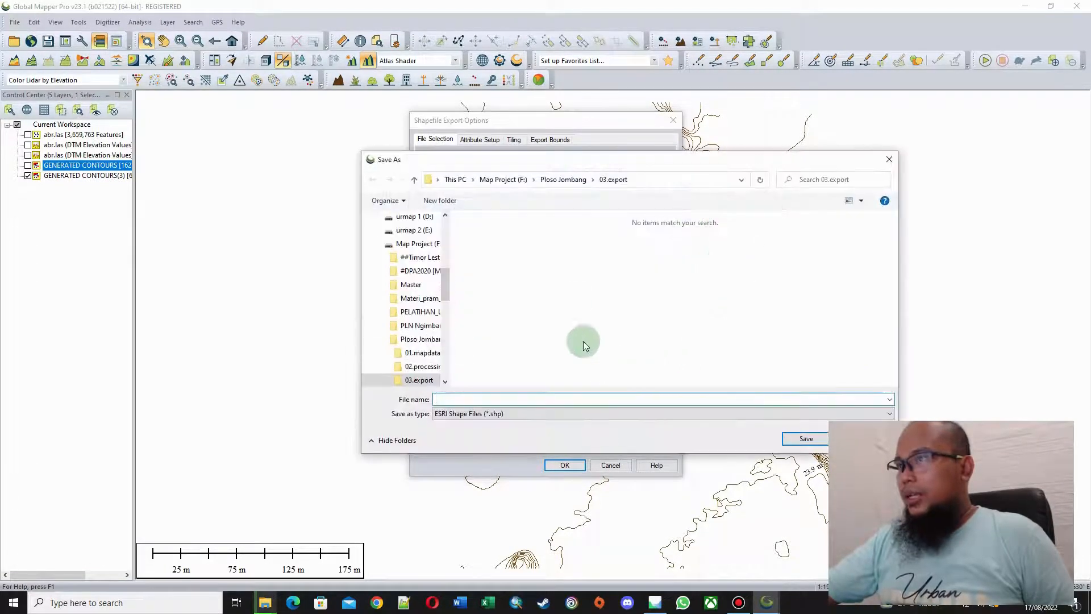
{"action": "left_click", "coordinate": [576, 186]}
{"action": "left_click", "coordinate": [494, 179]}
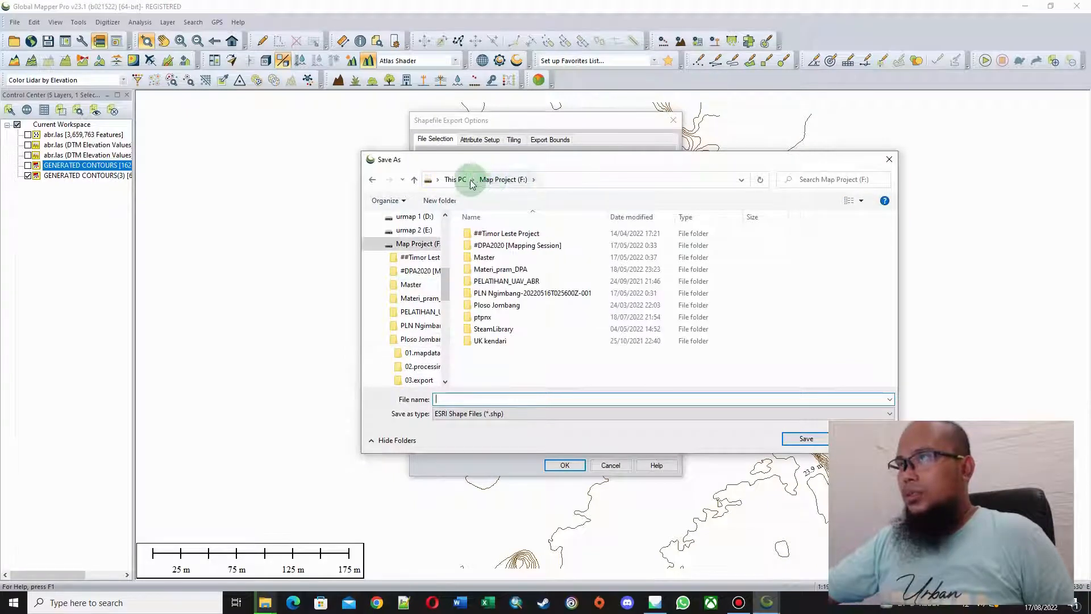
{"action": "left_click", "coordinate": [458, 179]}
{"action": "left_click", "coordinate": [408, 244]}
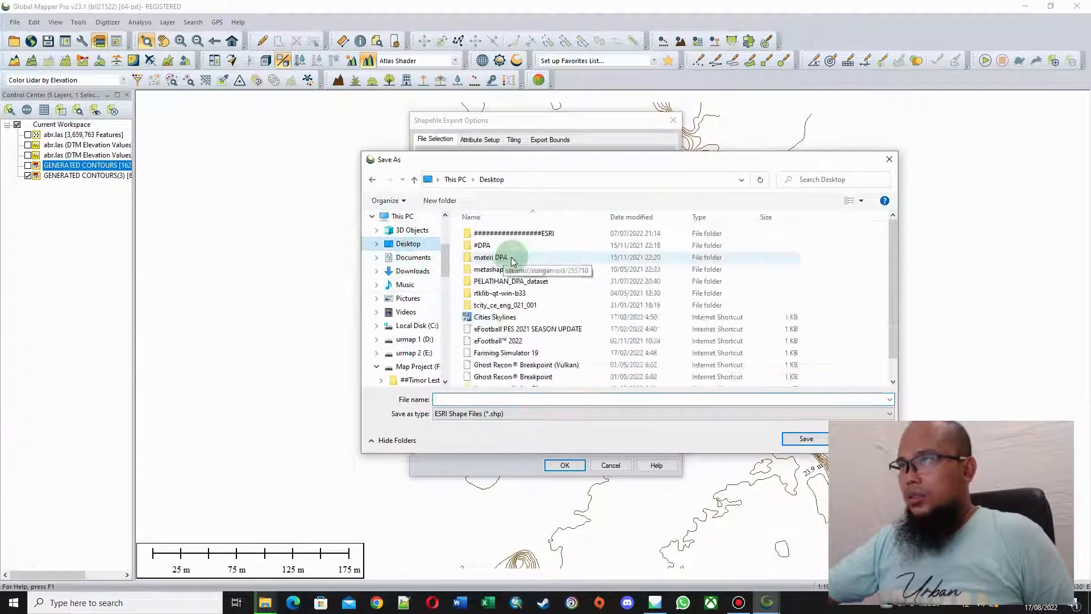
{"action": "double_click", "coordinate": [496, 282]}
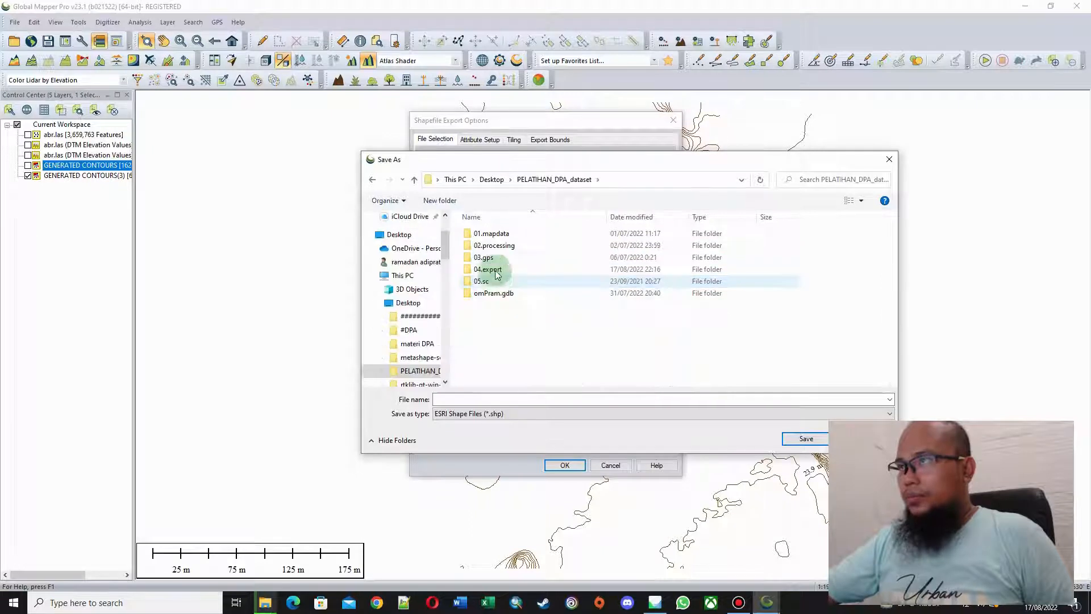
{"action": "double_click", "coordinate": [490, 269]}
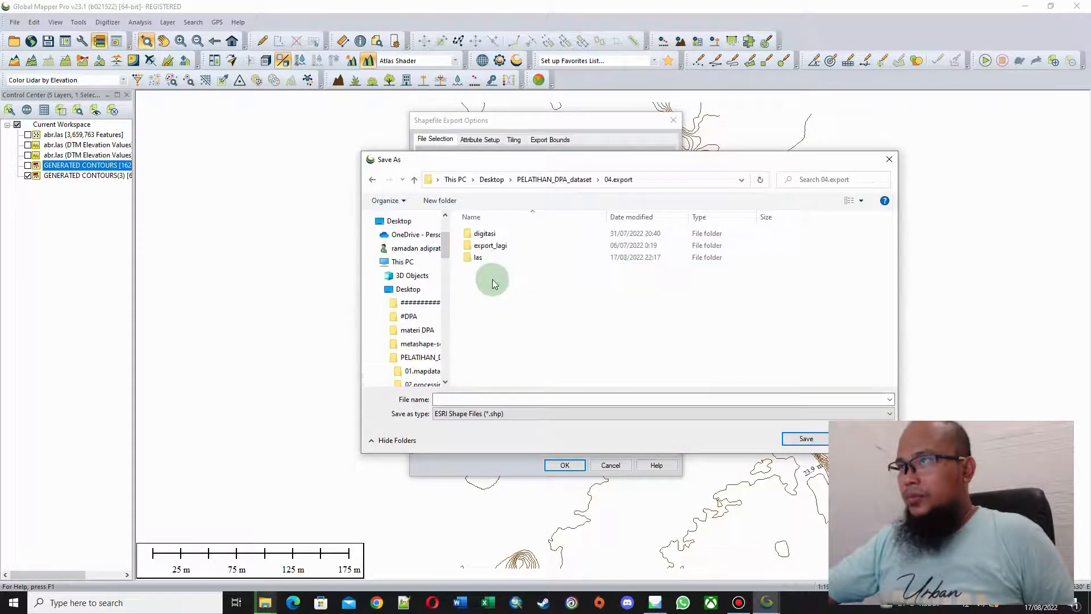
{"action": "left_click", "coordinate": [490, 249]}
{"action": "double_click", "coordinate": [490, 246]}
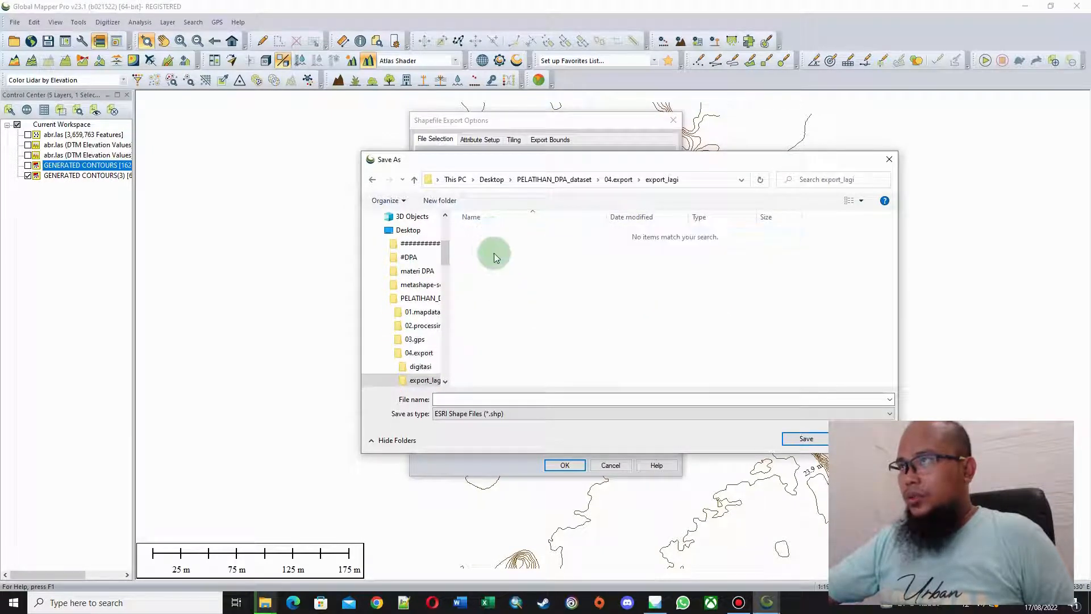
{"action": "left_click", "coordinate": [613, 180]}
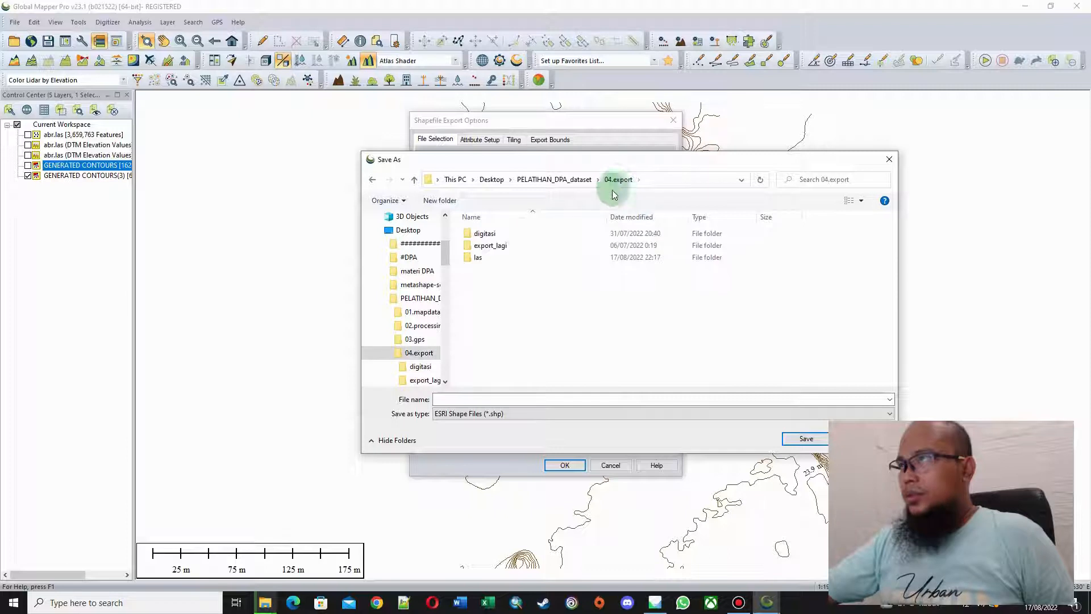
Name the line shapefile kontur_ln, save it in the chosen folder and run the export.
{"action": "left_click", "coordinate": [489, 399]}
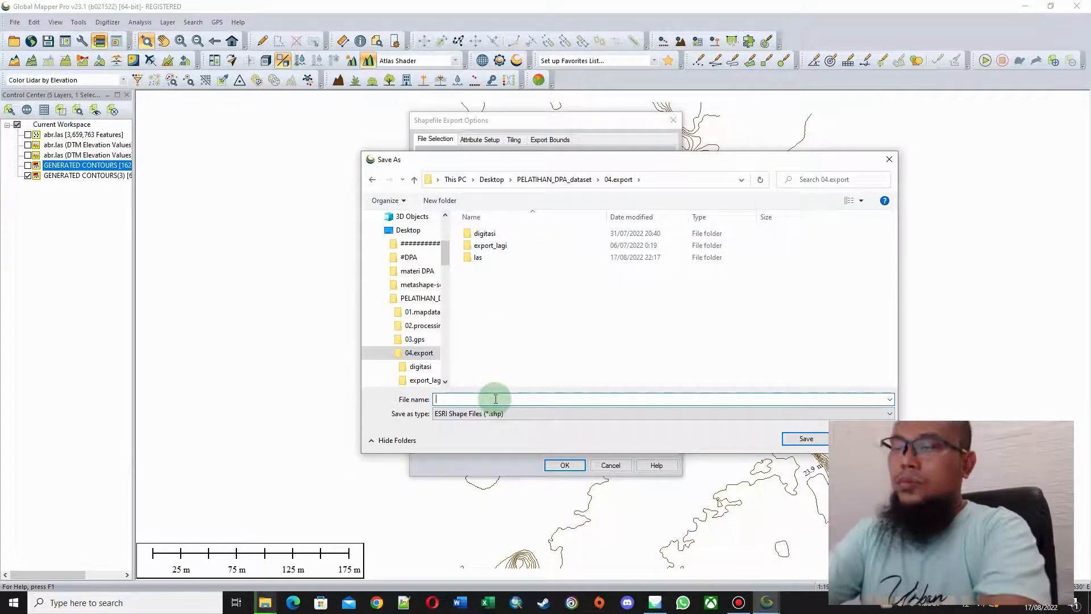
{"action": "type", "text": "kon"}
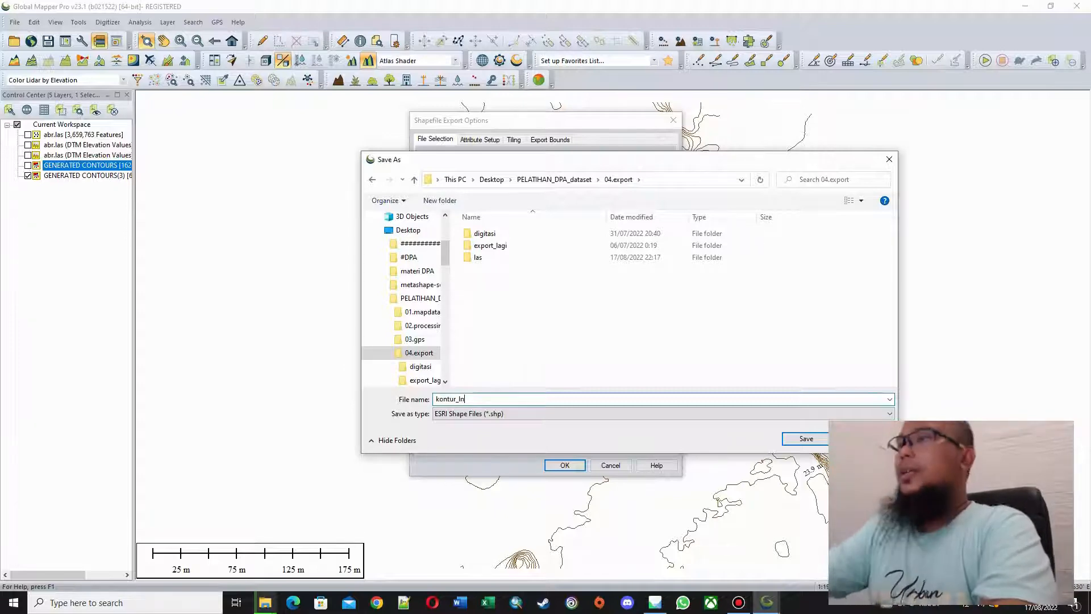
{"action": "type", "text": "tur_ln"}
{"action": "left_click", "coordinate": [806, 438]}
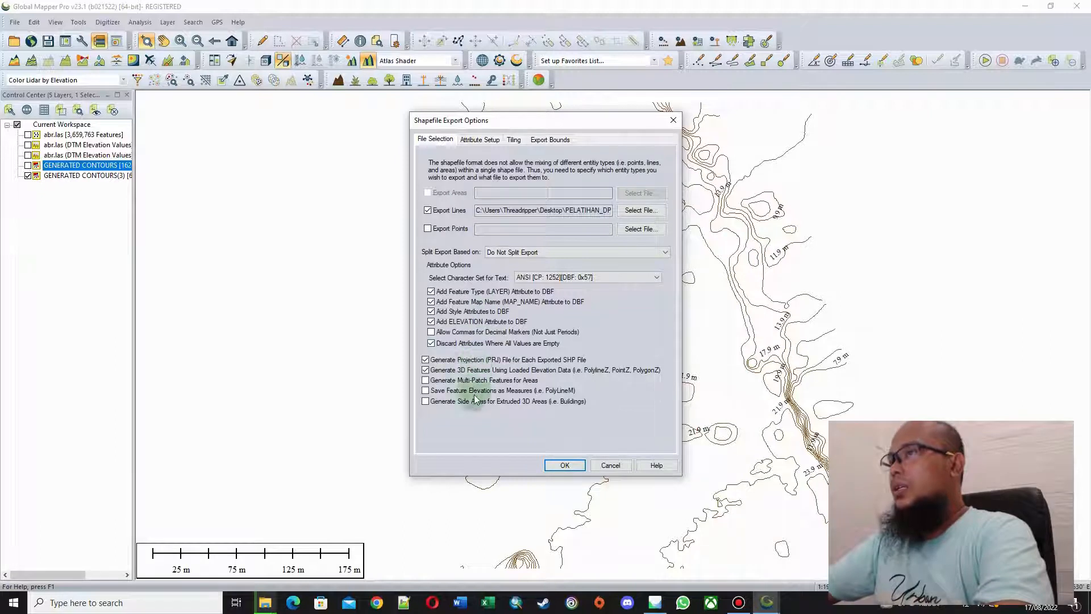
{"action": "left_click", "coordinate": [565, 472]}
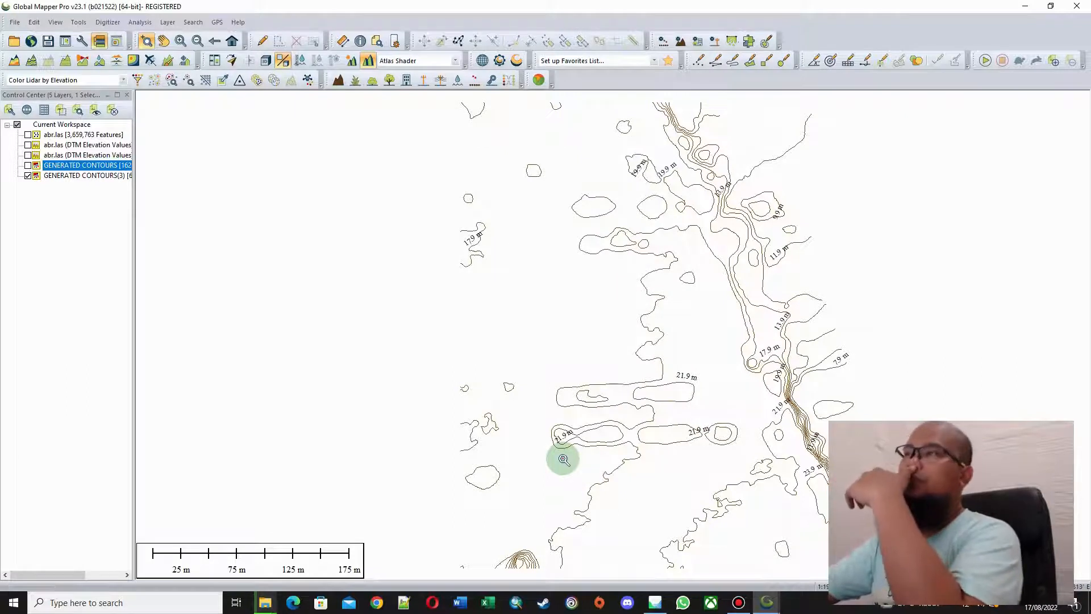
Switch to File Explorer, inspect the exported kontur_ln.shp in the 04.export folder, and return to Global Mapper.
{"action": "mouse_move", "coordinate": [264, 603]}
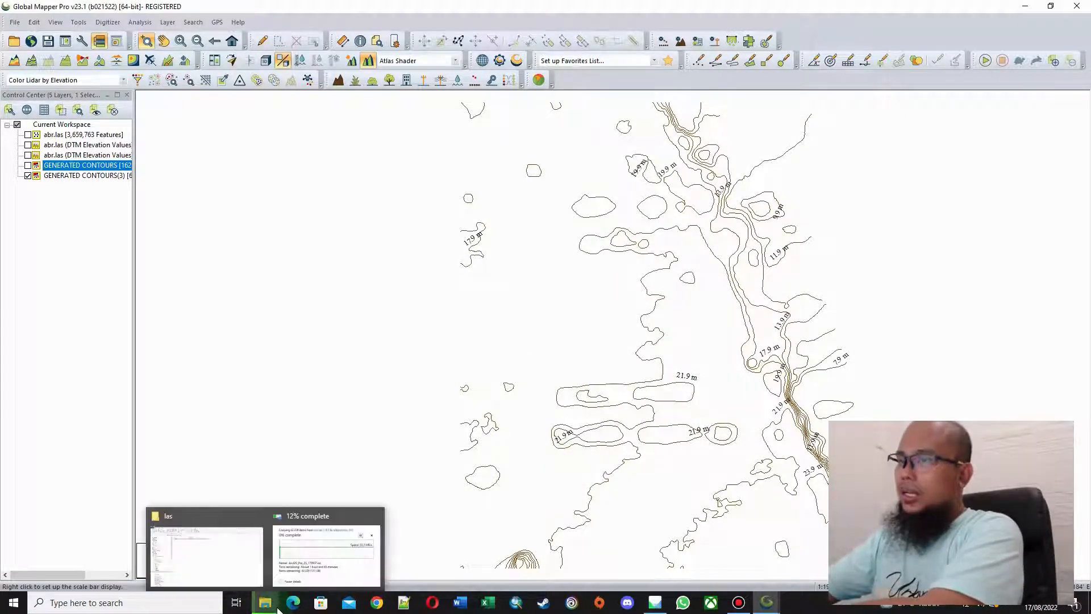
{"action": "left_click", "coordinate": [220, 538]}
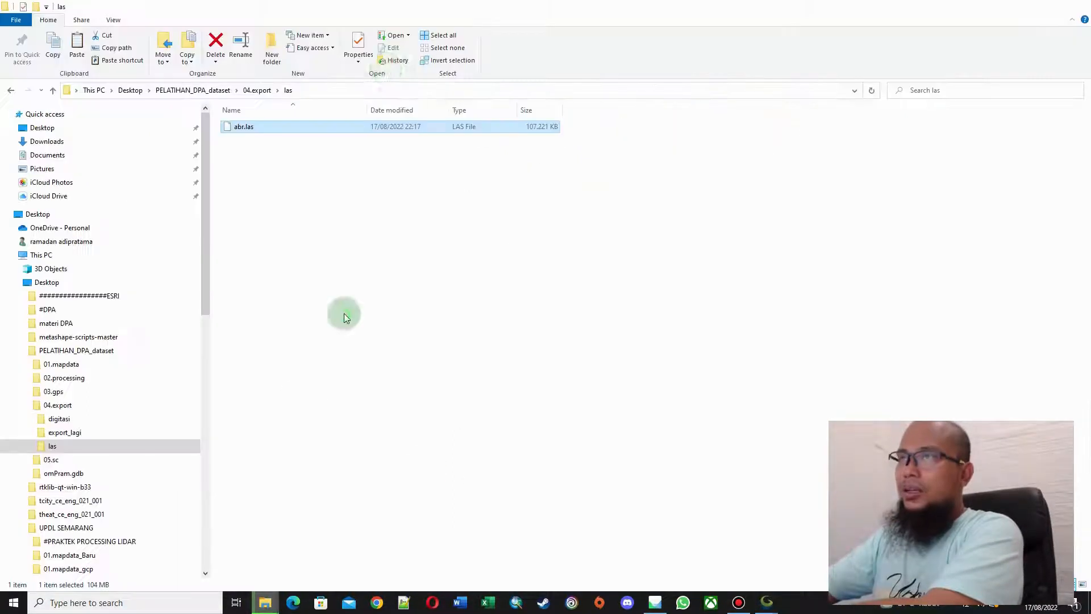
{"action": "left_click", "coordinate": [257, 91]}
{"action": "left_click", "coordinate": [206, 91]}
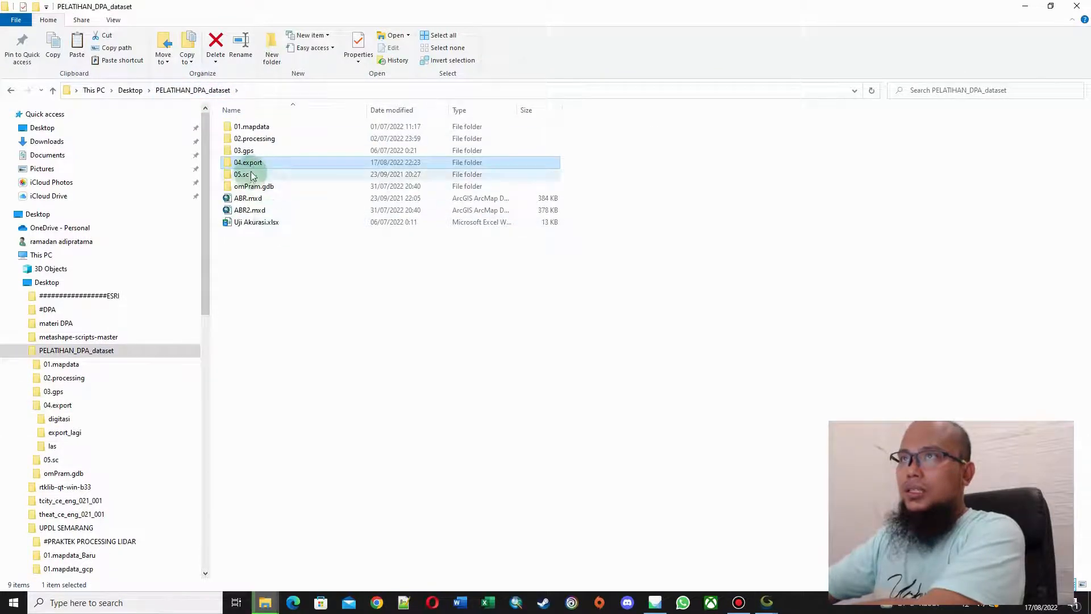
{"action": "left_click", "coordinate": [255, 167]}
{"action": "double_click", "coordinate": [257, 167]}
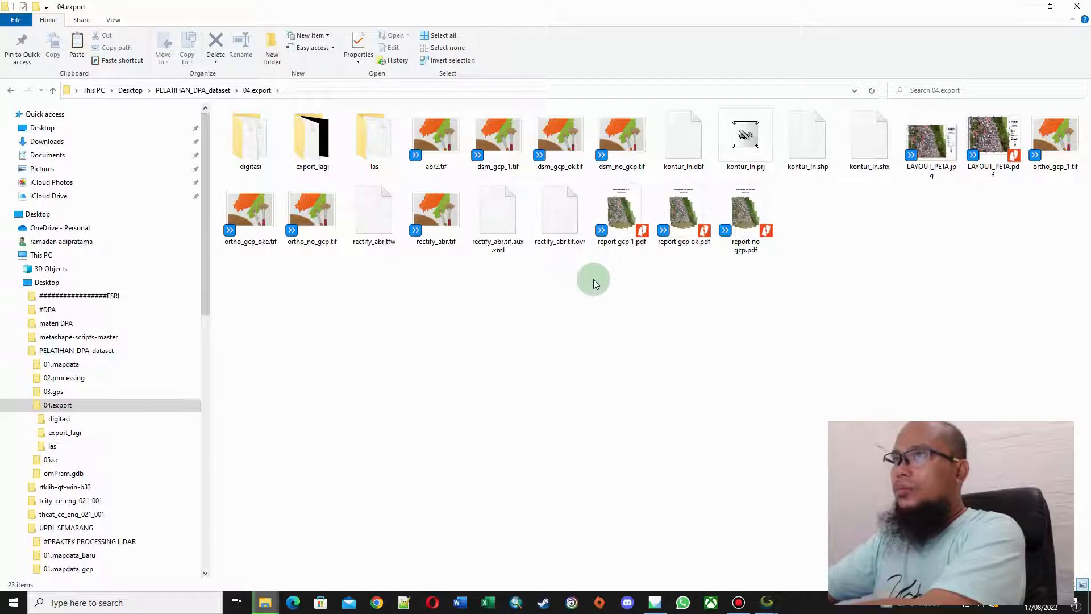
{"action": "left_click", "coordinate": [806, 156]}
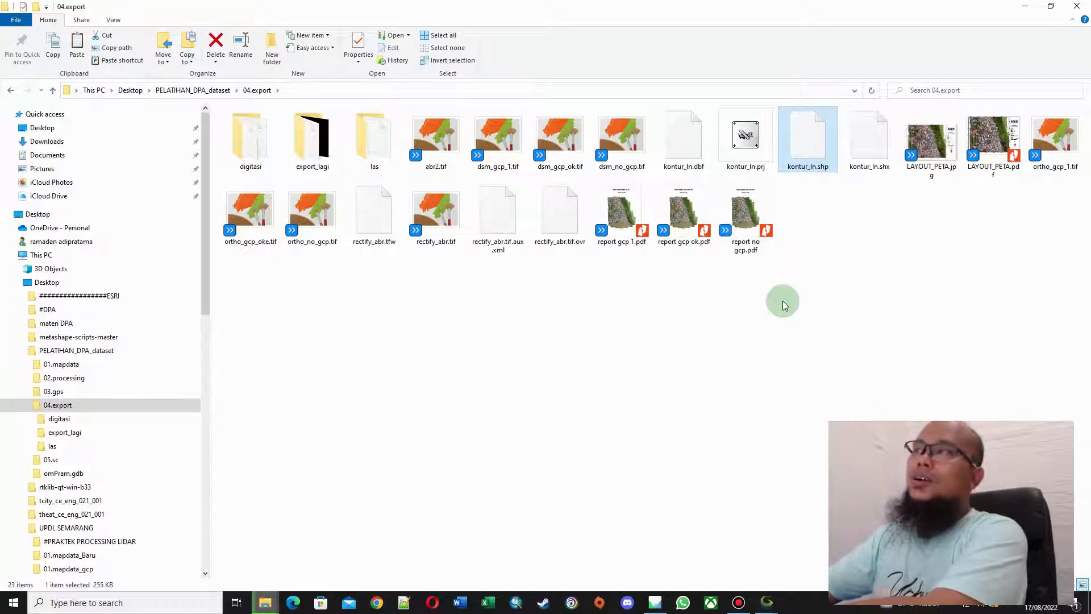
{"action": "left_click", "coordinate": [775, 606]}
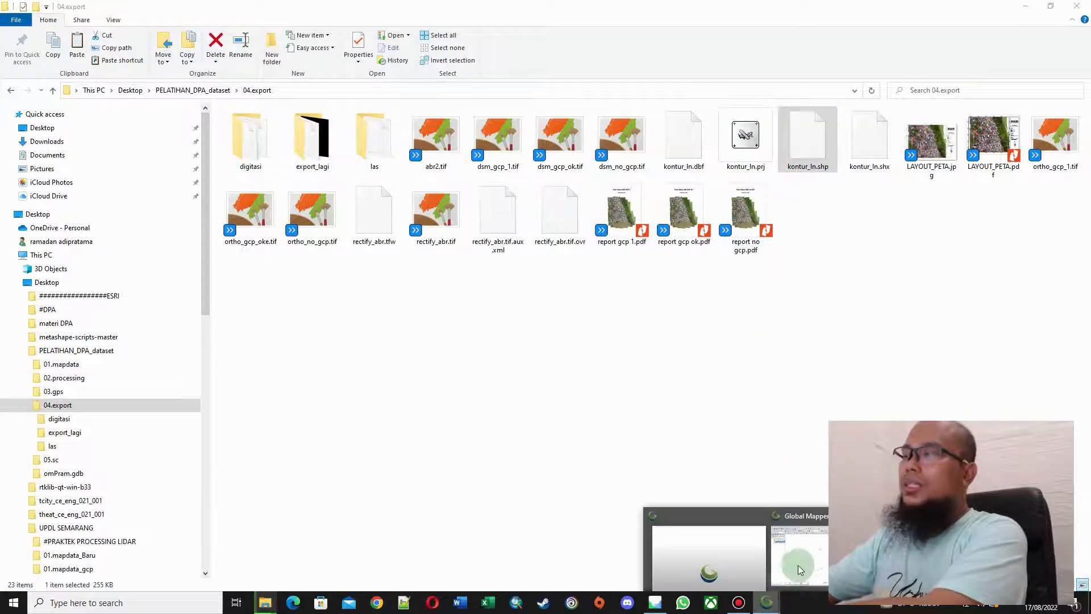
{"action": "left_click", "coordinate": [790, 563]}
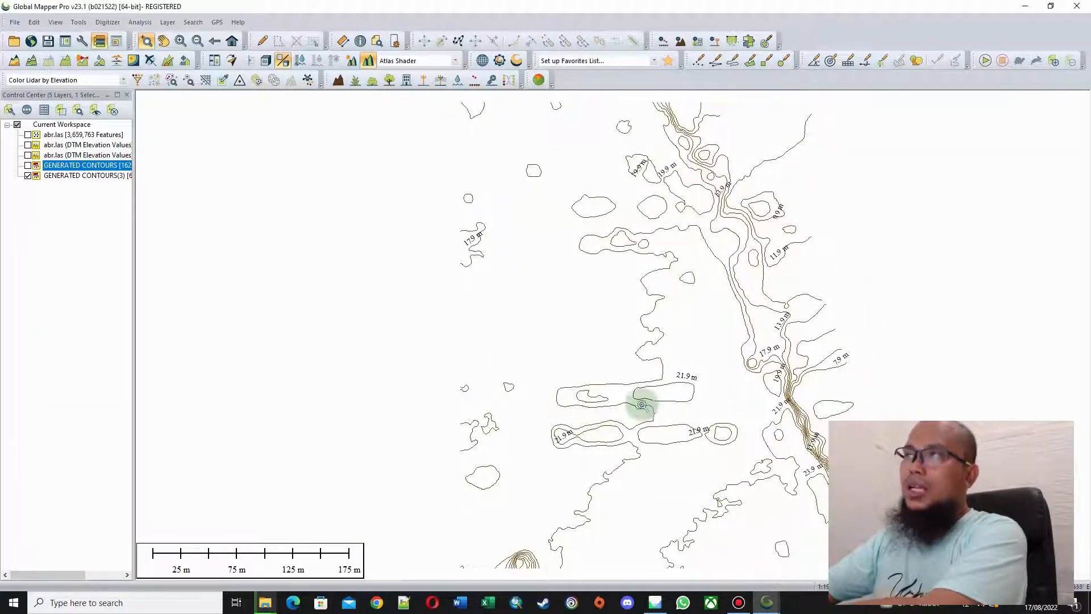